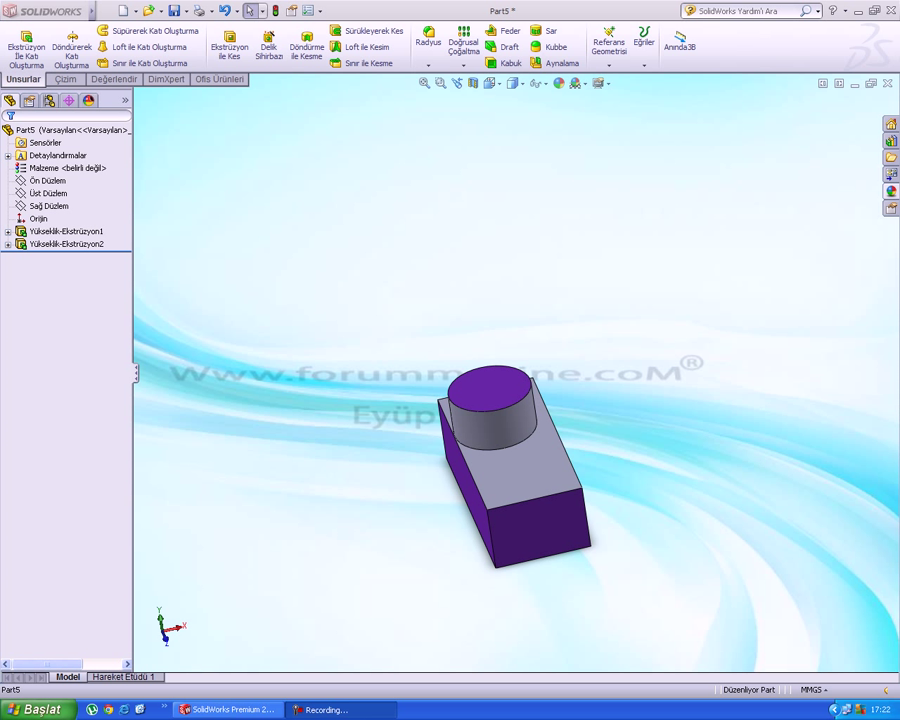
Delete the existing block and cylinder extrusions from the part.
{"action": "mouse_move", "coordinate": [667, 565]}
{"action": "left_mouse_down"}
{"action": "mouse_move", "coordinate": [404, 404]}
{"action": "mouse_move", "coordinate": [279, 308]}
{"action": "left_mouse_up"}
{"action": "key", "text": "Delete"}
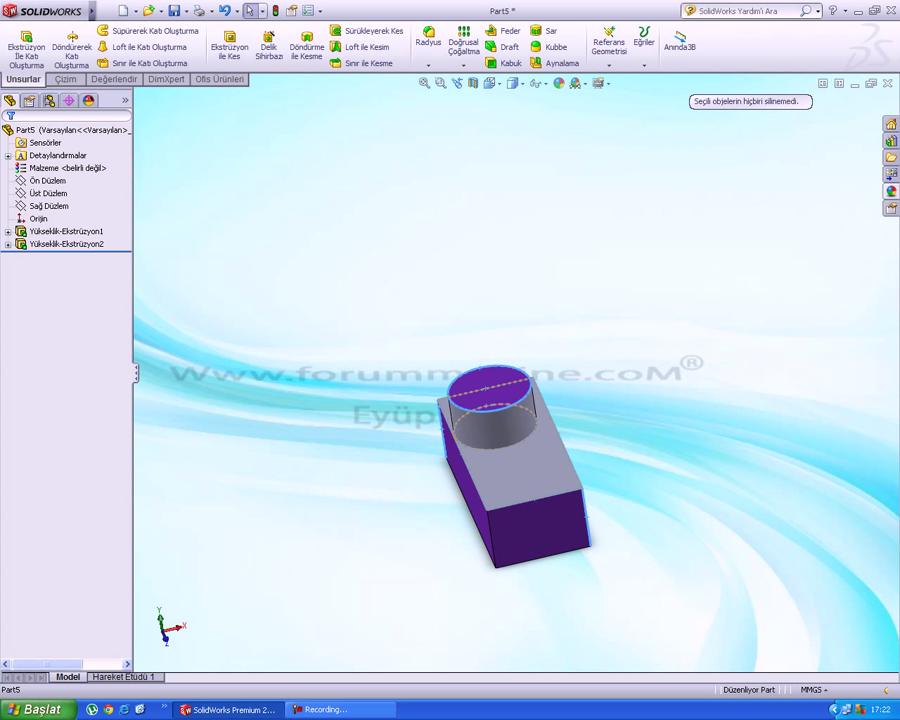
{"action": "left_click", "coordinate": [517, 488]}
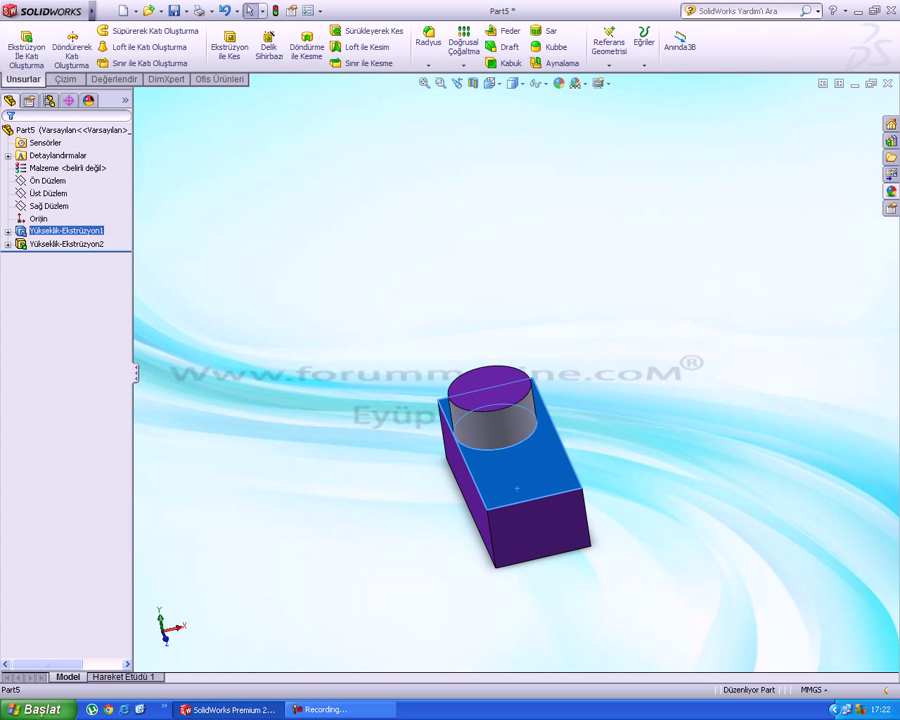
{"action": "key", "text": "Delete"}
{"action": "left_click", "coordinate": [519, 511]}
{"action": "key", "text": "Delete"}
{"action": "key", "text": "Return"}
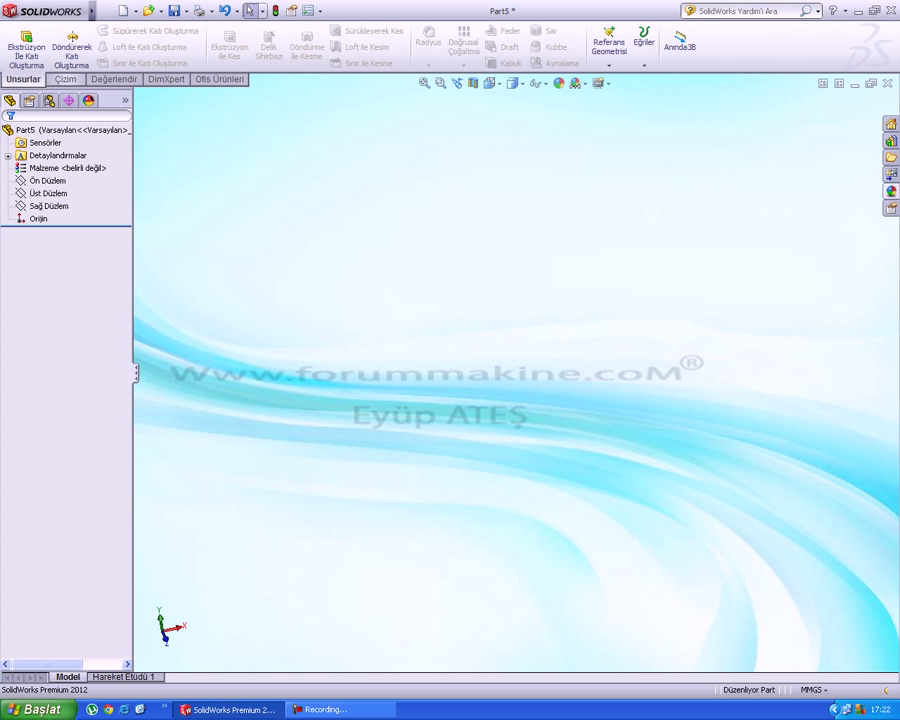
Open a new sketch on the Front Plane with the Line tool.
{"action": "left_click", "coordinate": [65, 79]}
{"action": "left_click", "coordinate": [23, 79]}
{"action": "left_click", "coordinate": [65, 79]}
{"action": "left_click", "coordinate": [105, 31]}
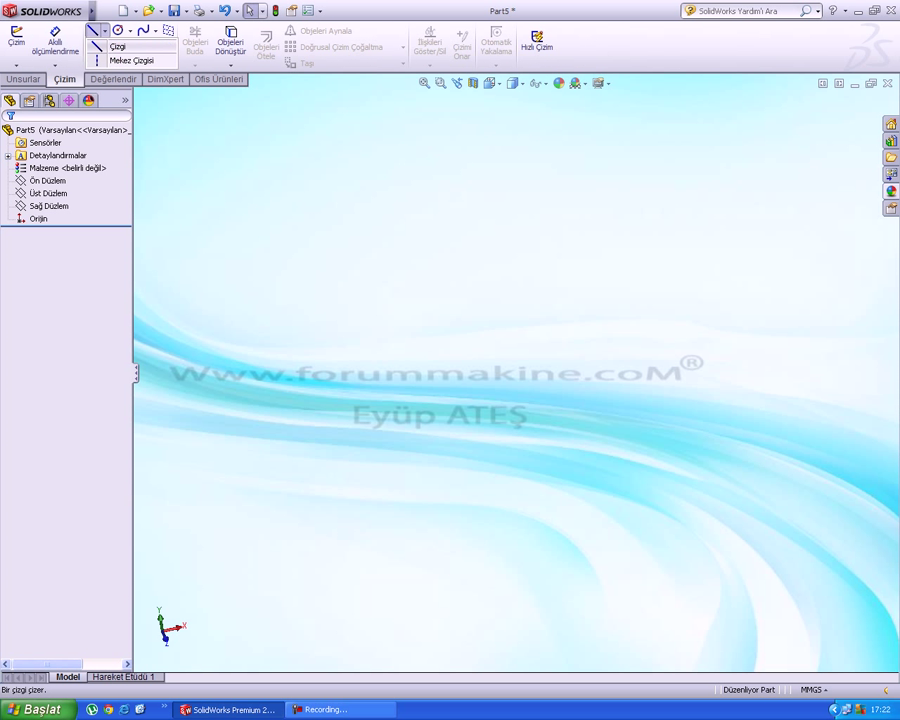
{"action": "left_click", "coordinate": [117, 46]}
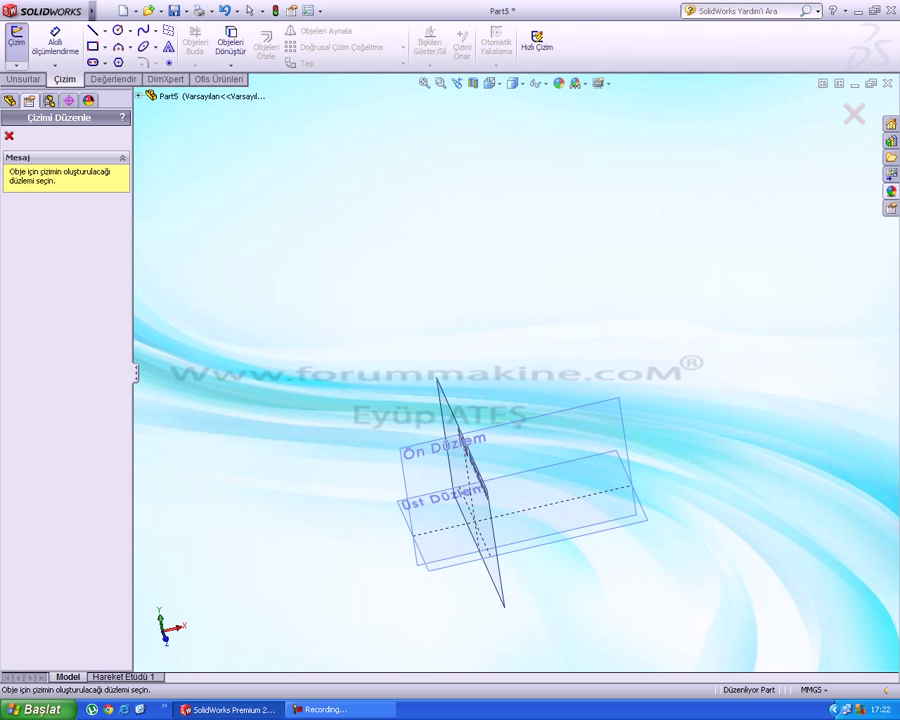
{"action": "left_click", "coordinate": [530, 442]}
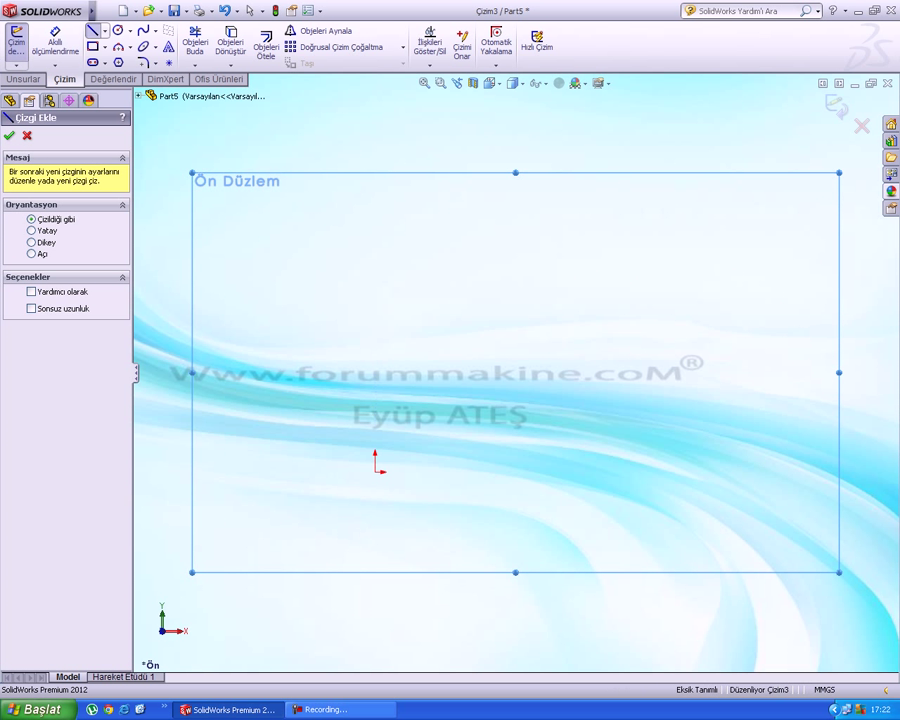
Sketch an open stepped profile of four alternating horizontal and vertical lines, ending in a vertical segment about 20.7 mm long.
{"action": "left_click", "coordinate": [393, 351]}
{"action": "left_click", "coordinate": [465, 351]}
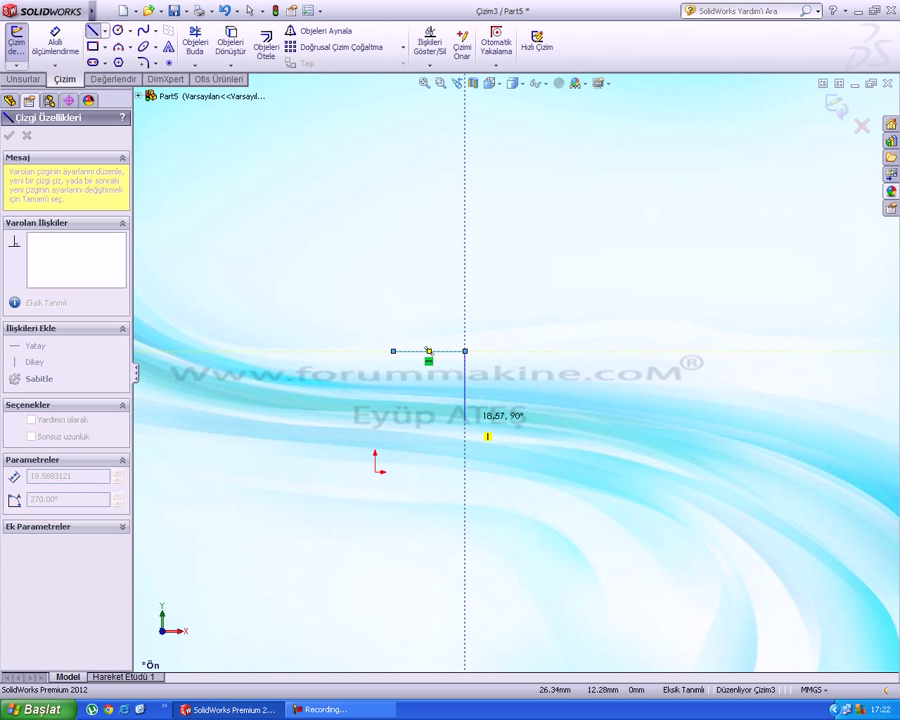
{"action": "left_click", "coordinate": [465, 493]}
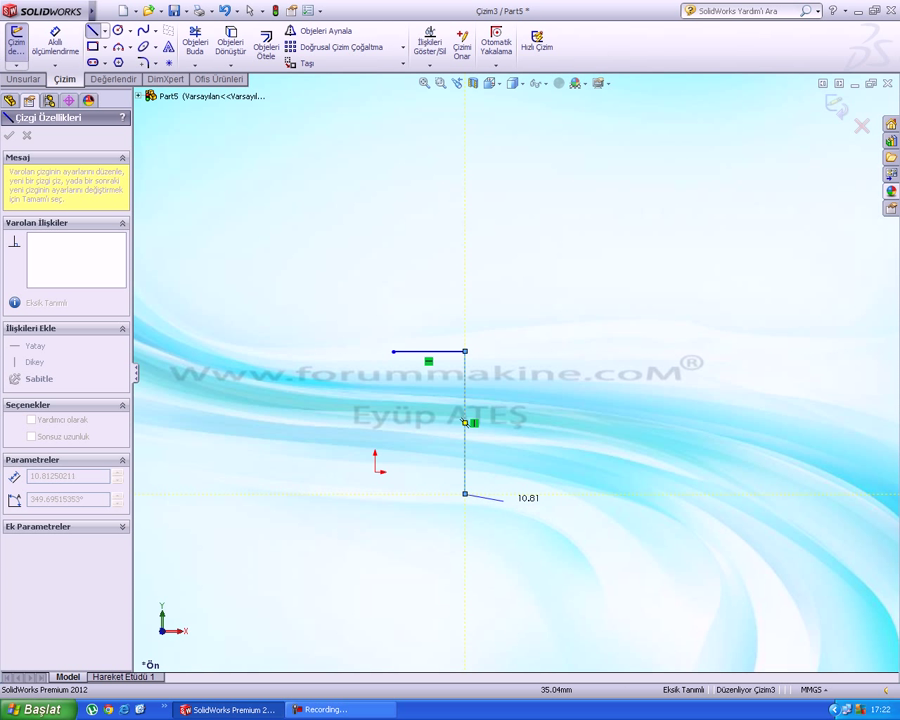
{"action": "left_click", "coordinate": [508, 493]}
{"action": "left_click", "coordinate": [508, 569]}
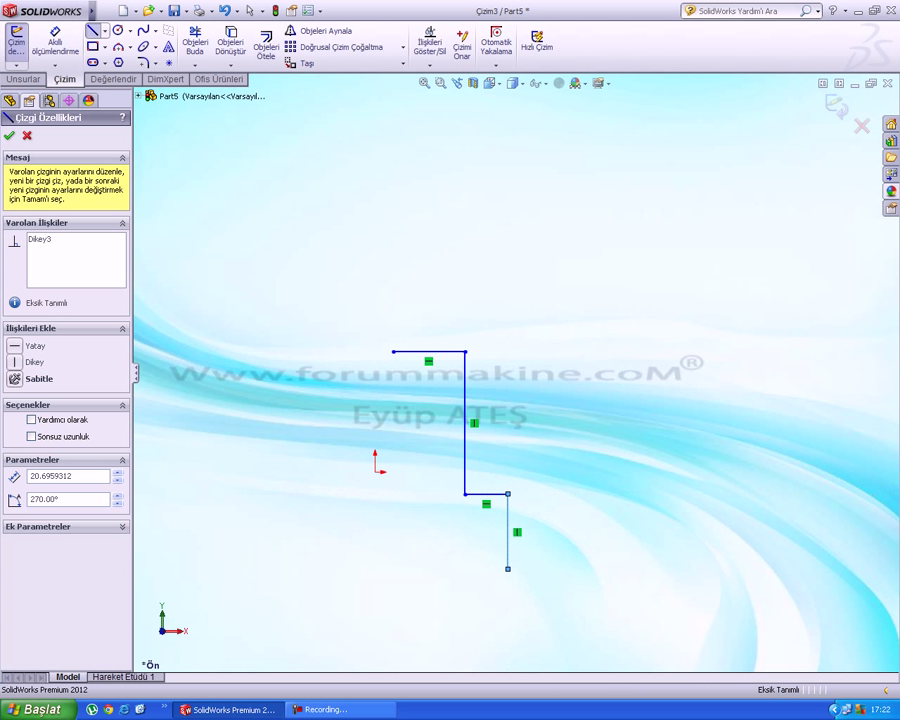
{"action": "right_click", "coordinate": [509, 558]}
{"action": "left_click", "coordinate": [546, 320]}
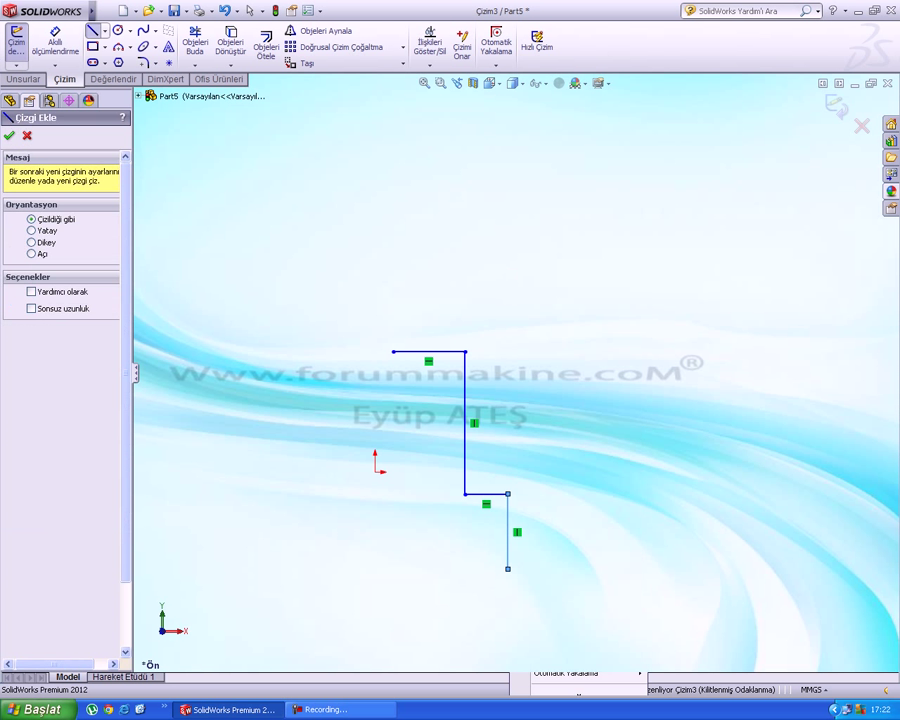
Draw a horizontal centerline about 105 mm long through the lower endpoint of the stepped profile.
{"action": "left_click", "coordinate": [105, 31]}
{"action": "left_click", "coordinate": [130, 60]}
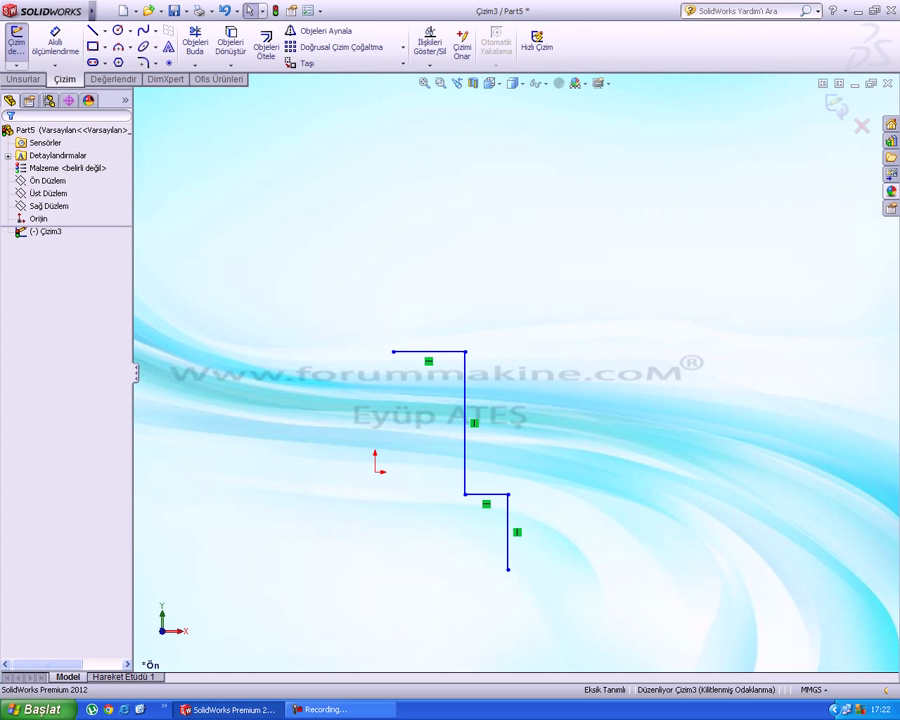
{"action": "left_click", "coordinate": [363, 569]}
{"action": "left_click", "coordinate": [745, 569]}
{"action": "right_click", "coordinate": [650, 598]}
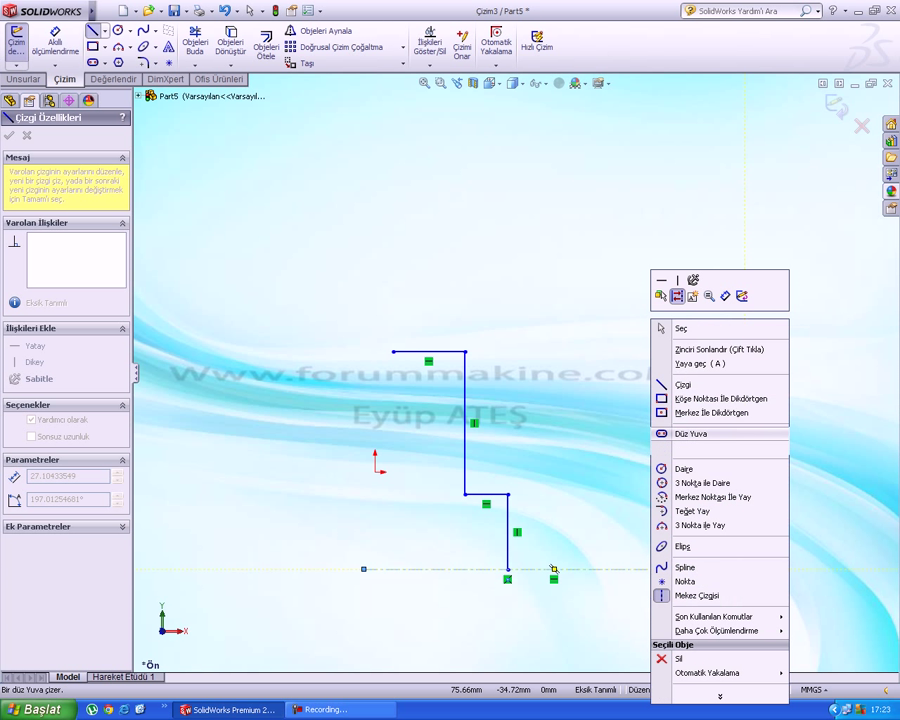
{"action": "left_click", "coordinate": [681, 328]}
{"action": "left_click", "coordinate": [105, 31]}
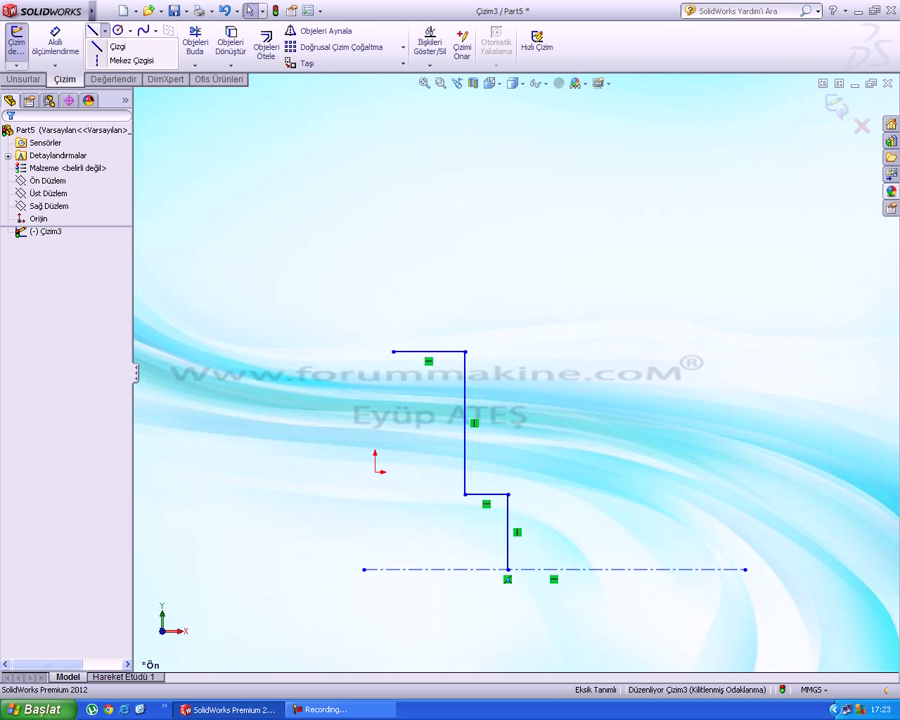
{"action": "left_click", "coordinate": [130, 60]}
{"action": "left_click", "coordinate": [616, 597]}
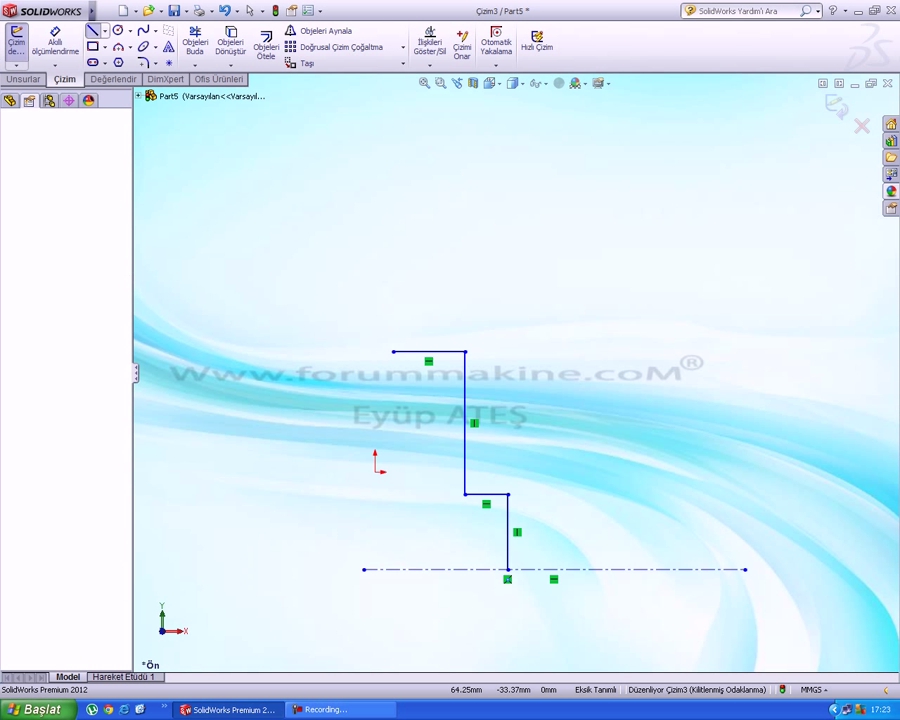
{"action": "left_click", "coordinate": [603, 328]}
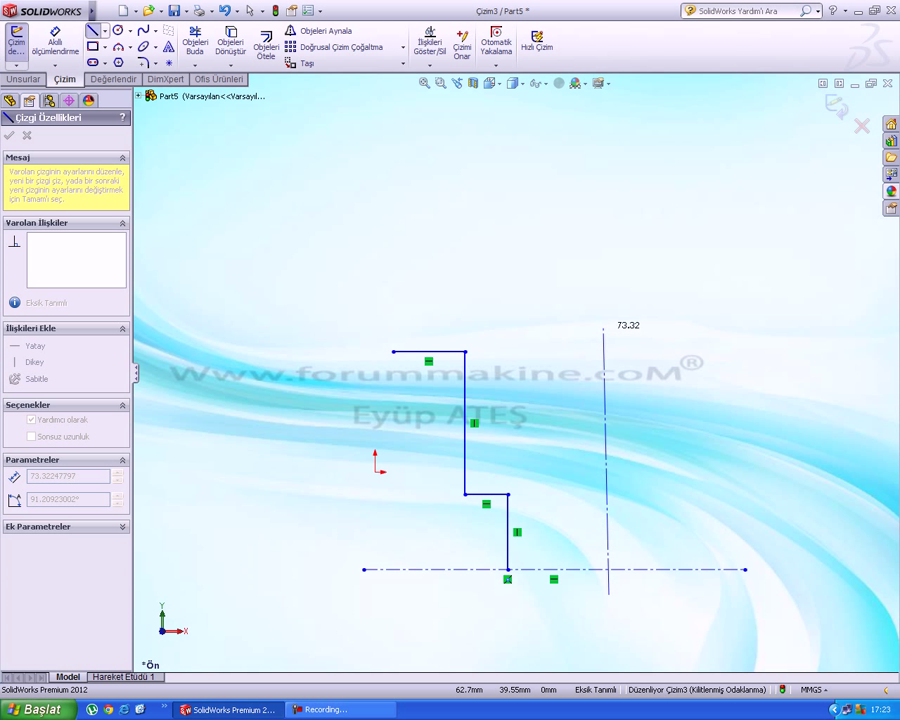
{"action": "right_click", "coordinate": [603, 328]}
{"action": "left_click", "coordinate": [633, 338]}
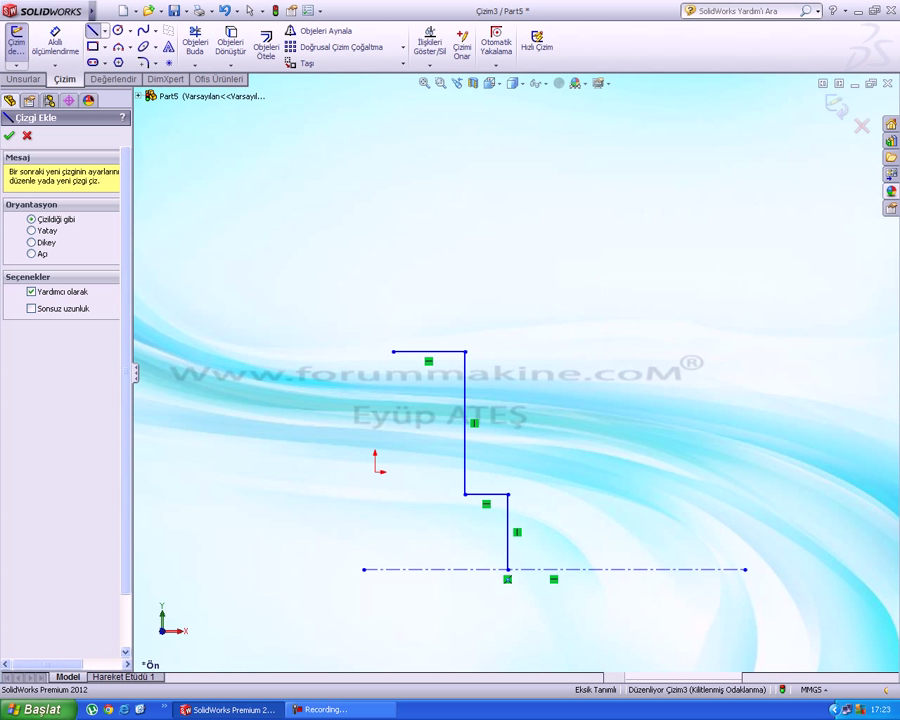
Draw a vertical centerline about 98 mm long running through the profile's lowest vertical segment.
{"action": "left_click", "coordinate": [105, 31]}
{"action": "left_click", "coordinate": [133, 61]}
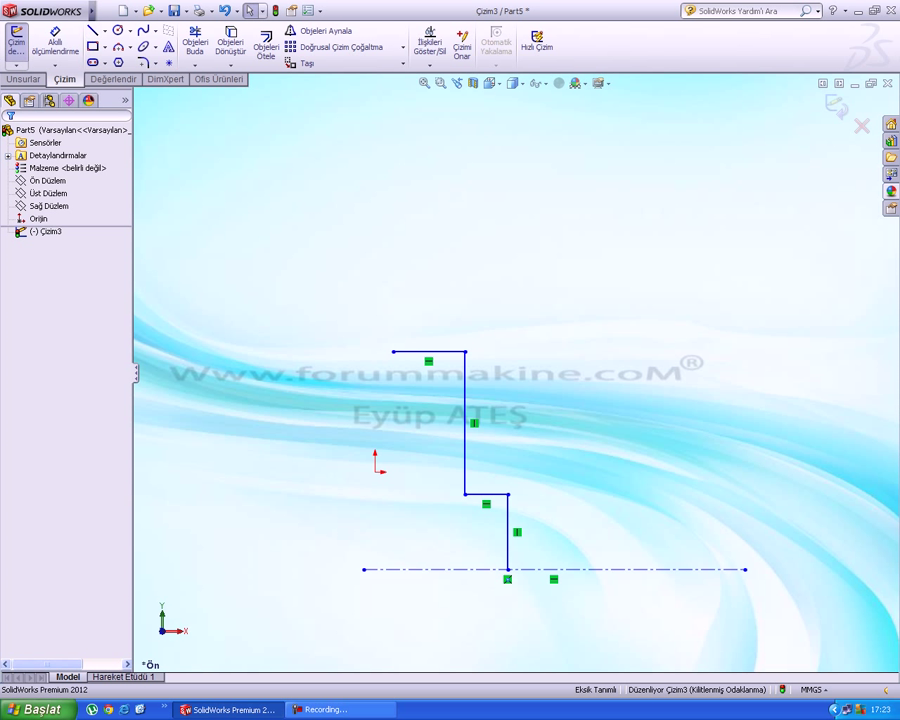
{"action": "left_click", "coordinate": [534, 609]}
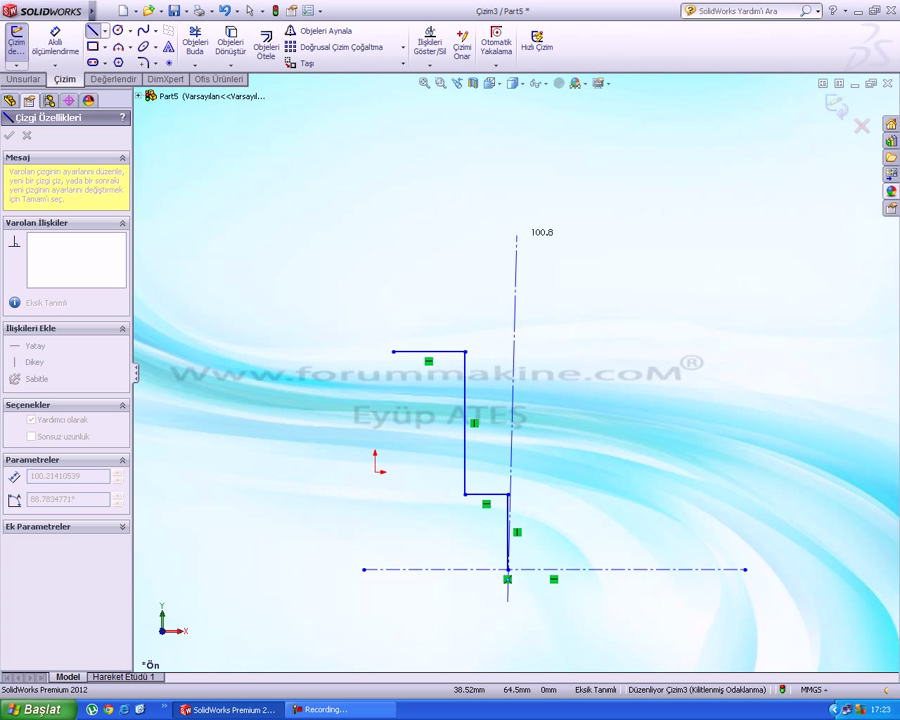
{"action": "left_click", "coordinate": [508, 243]}
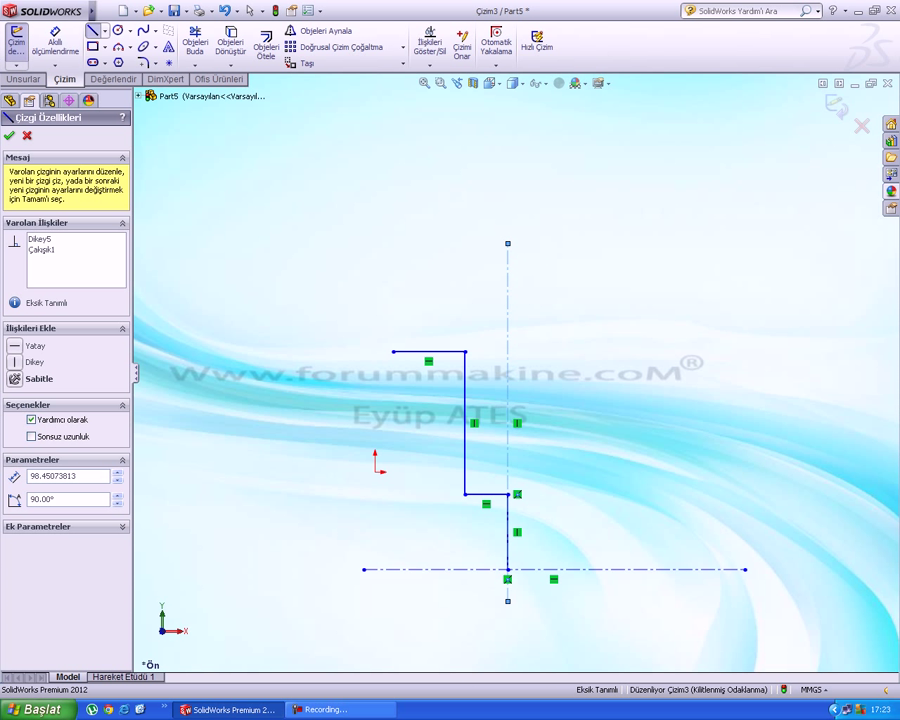
{"action": "right_click", "coordinate": [508, 243]}
{"action": "left_click", "coordinate": [540, 254]}
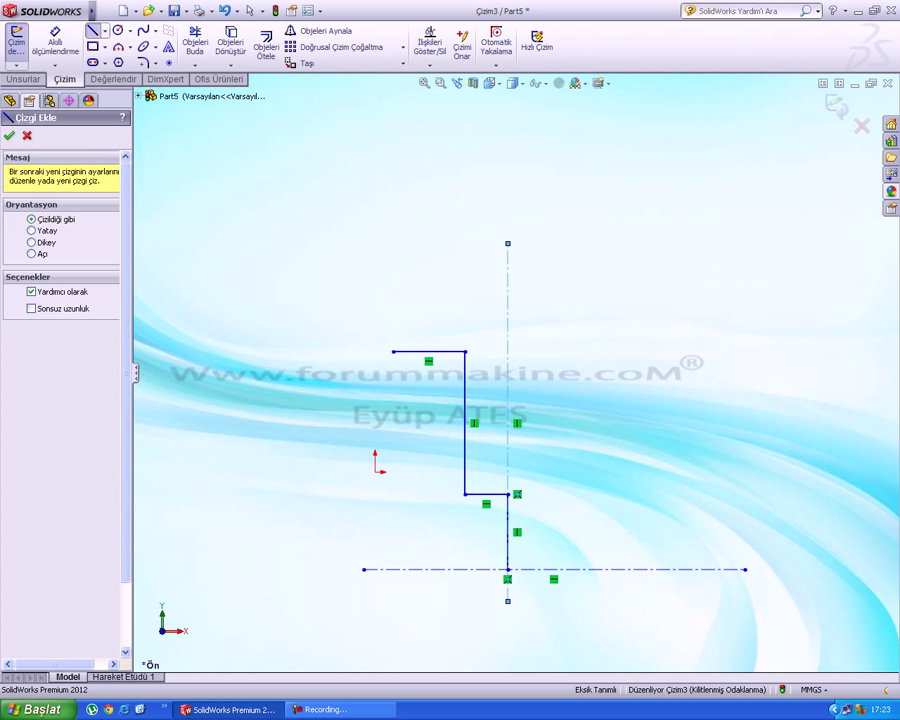
Revolve the open profile 360° about the vertical centerline as a one-direction thin feature 10 mm thick.
{"action": "left_click", "coordinate": [23, 79]}
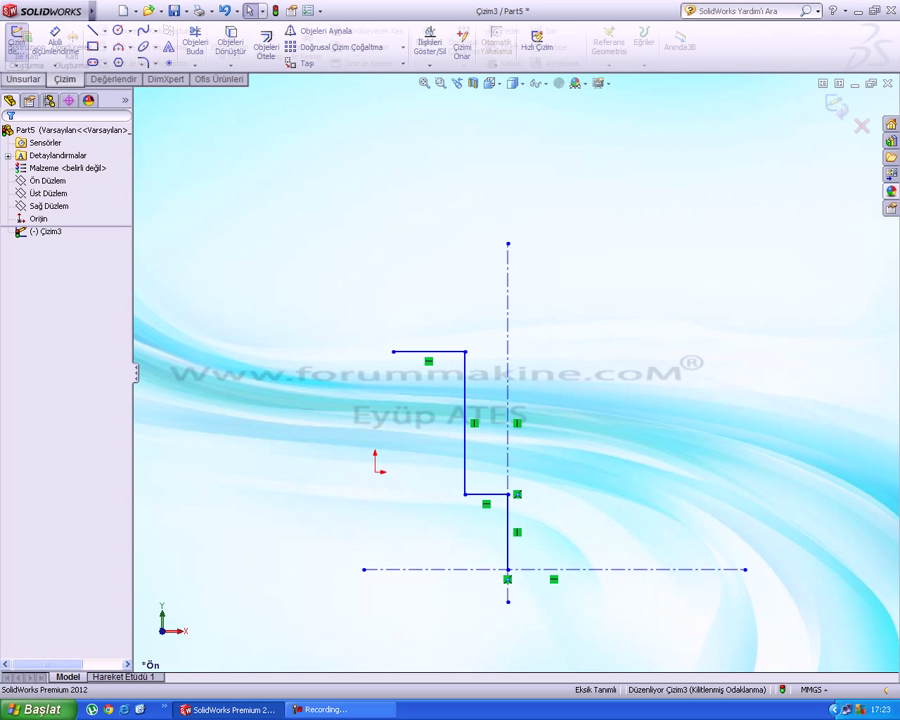
{"action": "left_click", "coordinate": [72, 48]}
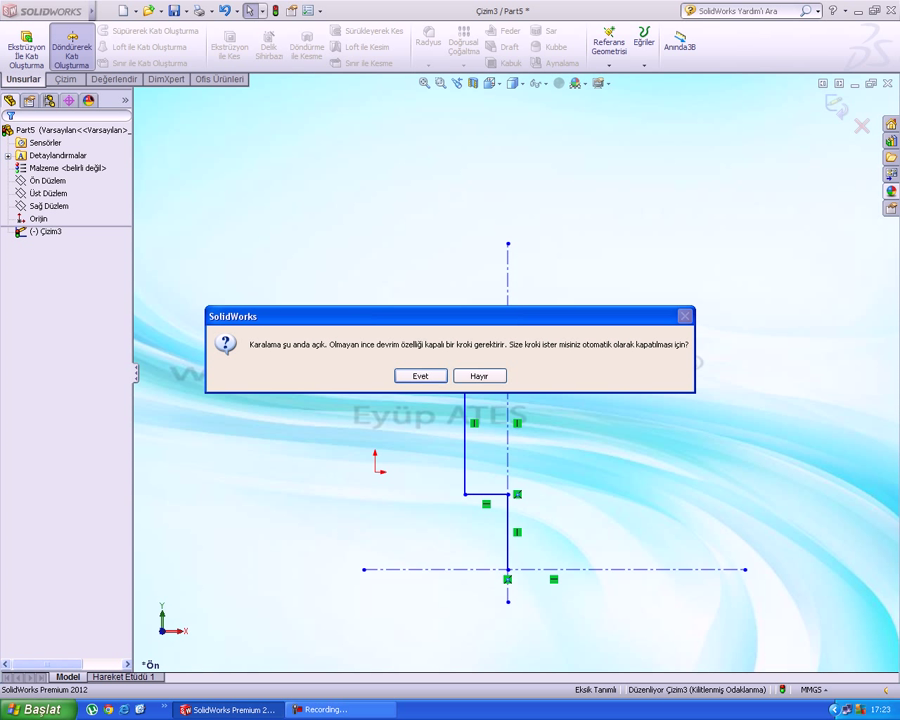
{"action": "left_click", "coordinate": [421, 376]}
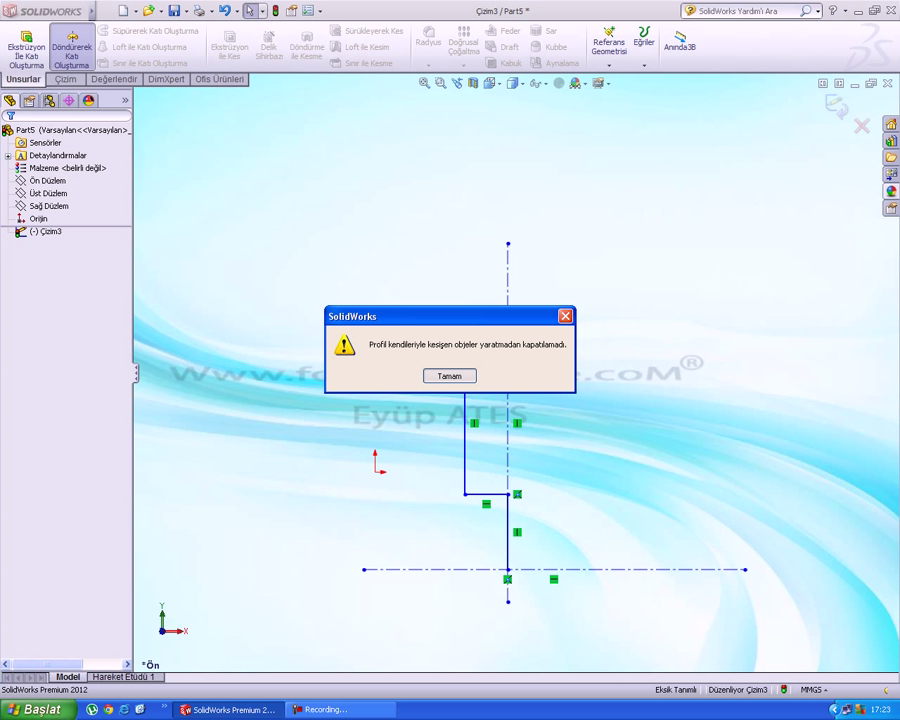
{"action": "left_click", "coordinate": [449, 376]}
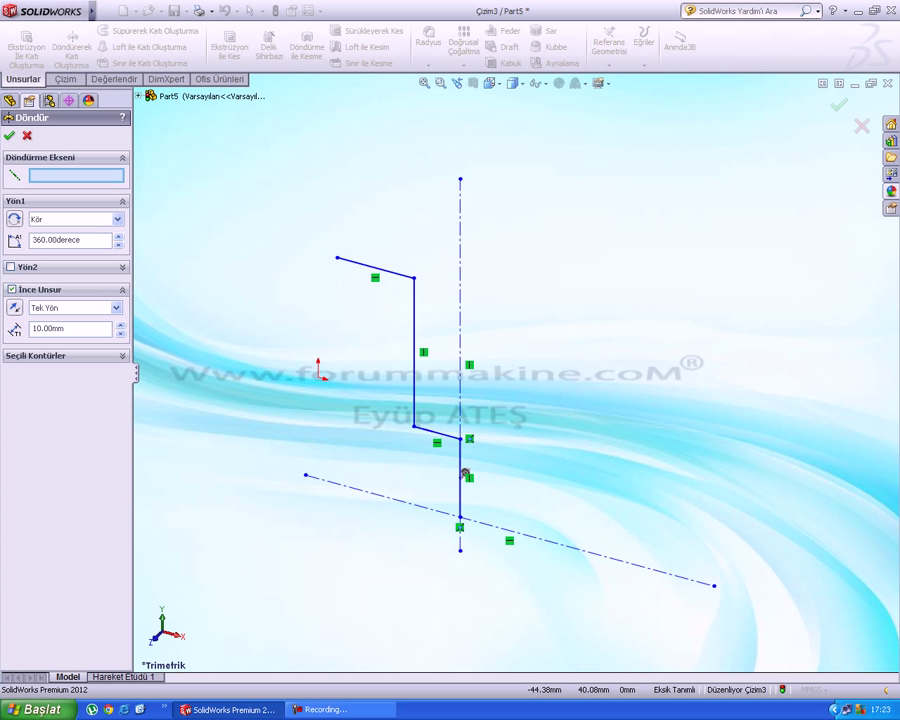
{"action": "left_click", "coordinate": [461, 472]}
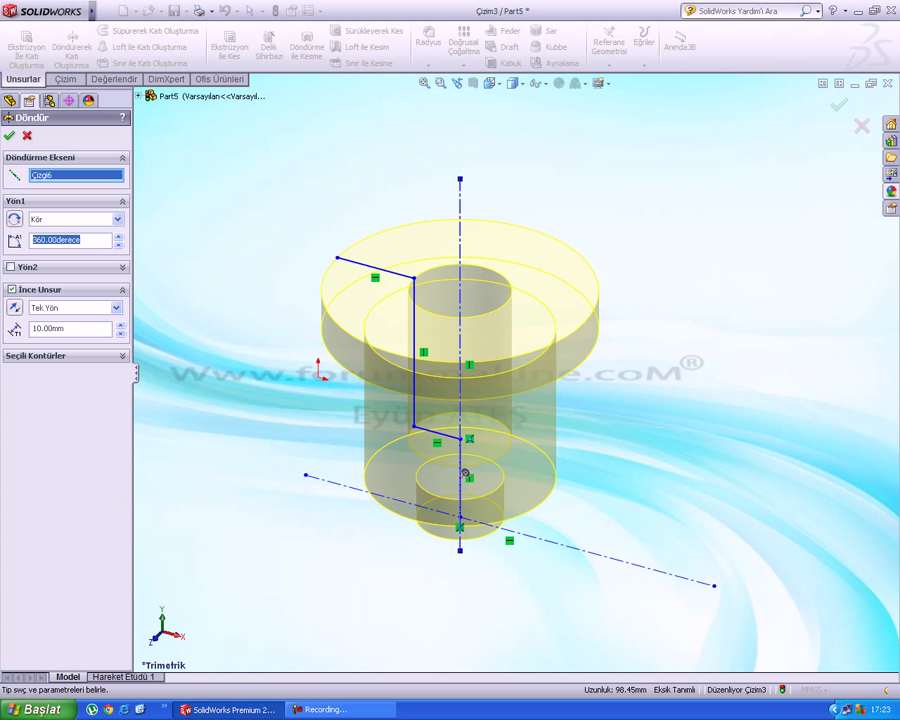
{"action": "middle_click_drag", "start_coordinate": [465, 473], "coordinate": [429, 385]}
{"action": "scroll", "coordinate": [430, 424], "scroll_direction": "up", "scroll_amount": 1}
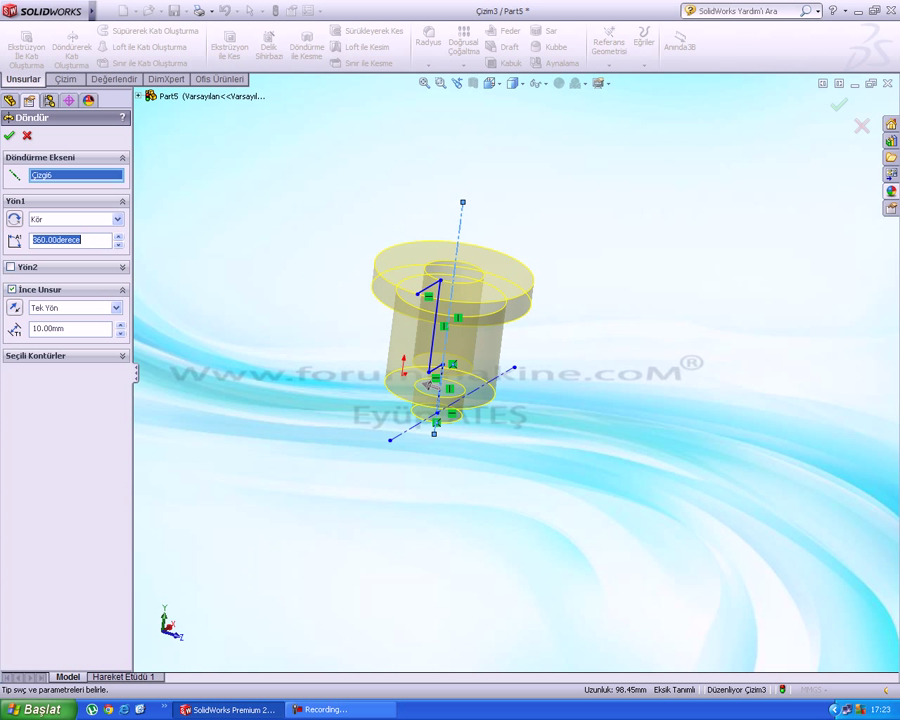
{"action": "left_click", "coordinate": [9, 136]}
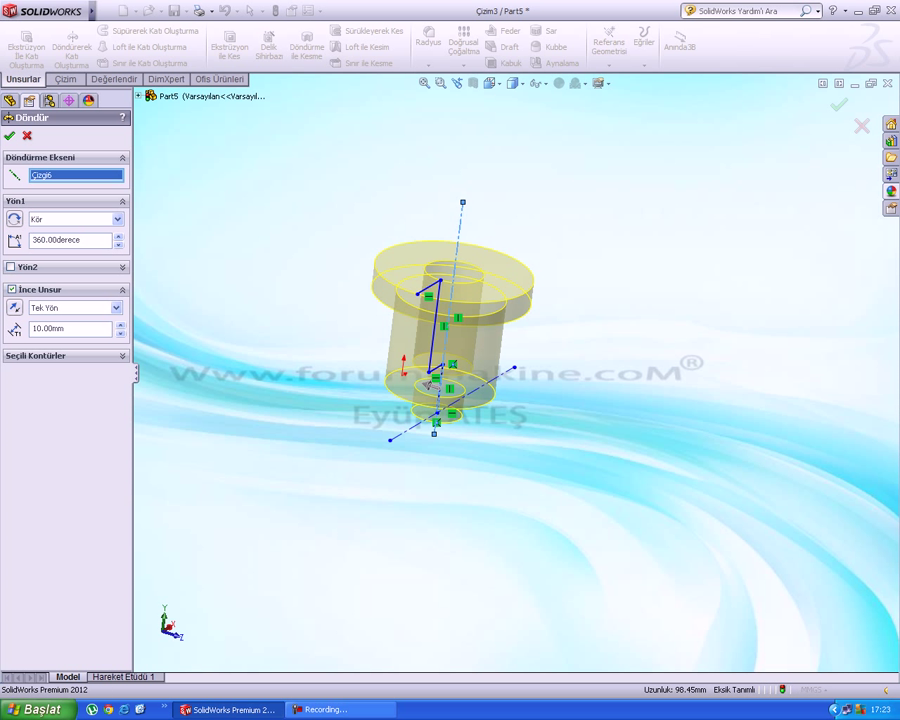
Inspect the revolved body and undo the thin revolve about the vertical centerline.
{"action": "left_click", "coordinate": [560, 410]}
{"action": "scroll", "coordinate": [560, 410], "scroll_direction": "up", "scroll_amount": 2}
{"action": "mouse_move", "coordinate": [560, 410]}
{"action": "middle_mouse_down"}
{"action": "mouse_move", "coordinate": [550, 350]}
{"action": "mouse_move", "coordinate": [590, 305]}
{"action": "mouse_move", "coordinate": [550, 425]}
{"action": "mouse_move", "coordinate": [630, 410]}
{"action": "mouse_move", "coordinate": [690, 370]}
{"action": "mouse_move", "coordinate": [565, 408]}
{"action": "middle_mouse_up"}
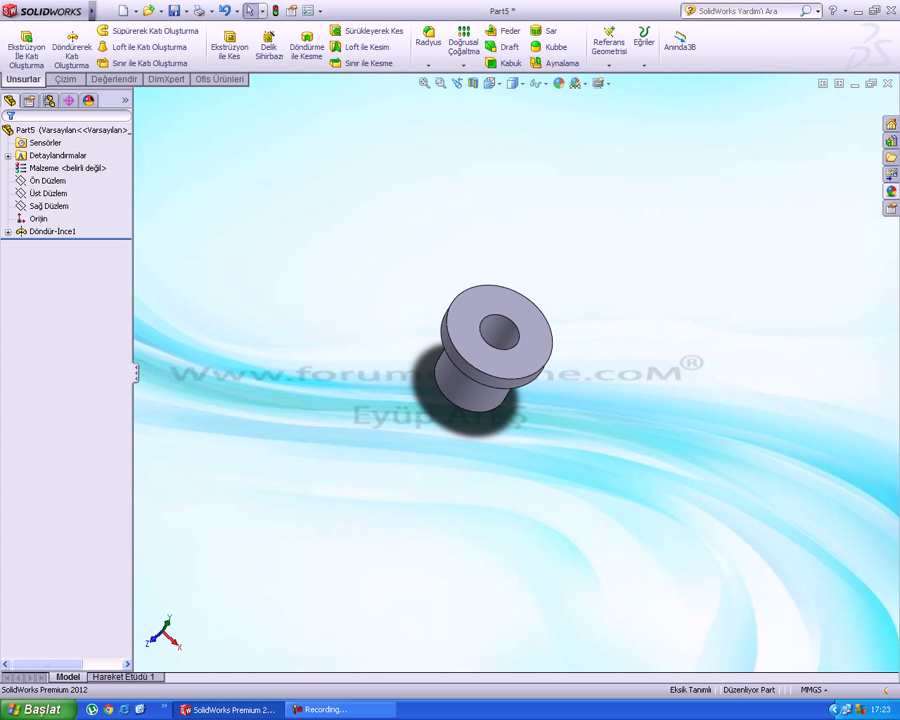
{"action": "key", "text": "ctrl+z"}
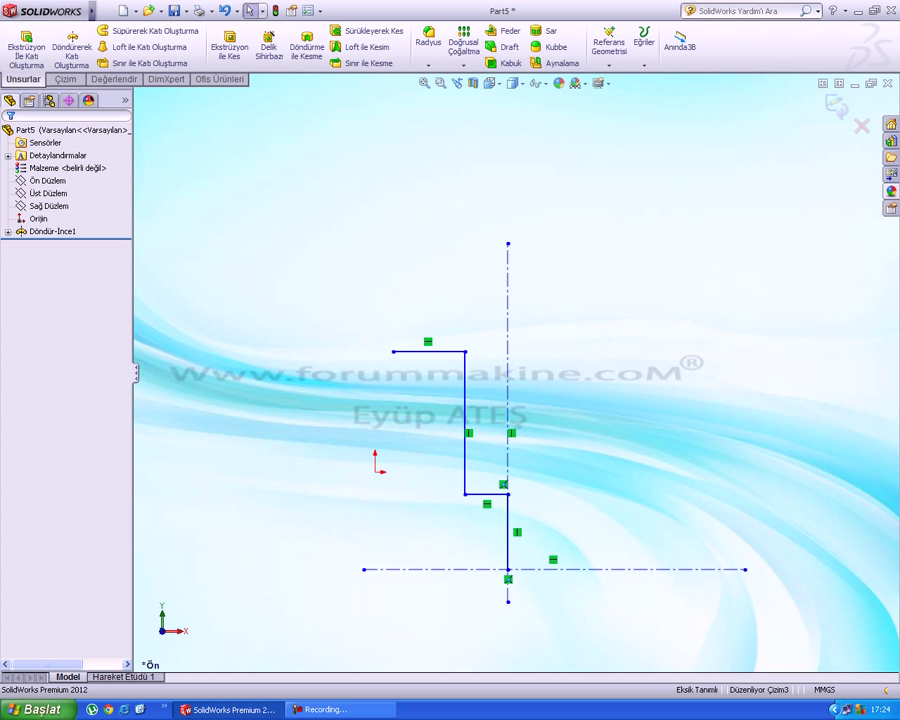
Start a 360° thin revolve of the open profile, 10 mm thick, with the horizontal centerline as its axis.
{"action": "left_click", "coordinate": [23, 79]}
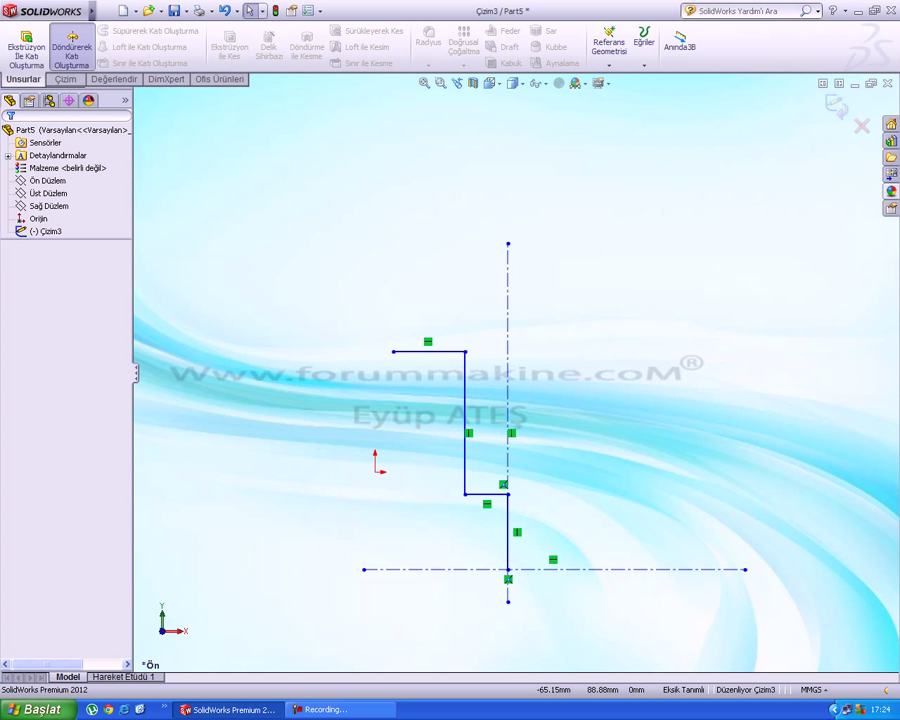
{"action": "left_click", "coordinate": [72, 48]}
{"action": "left_click", "coordinate": [421, 376]}
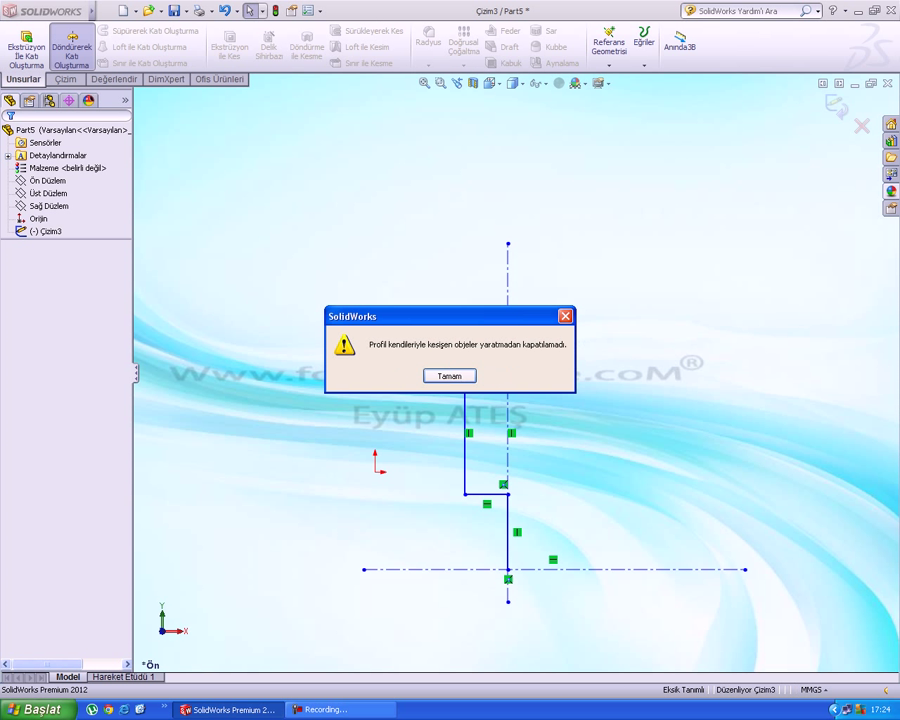
{"action": "left_click", "coordinate": [449, 376]}
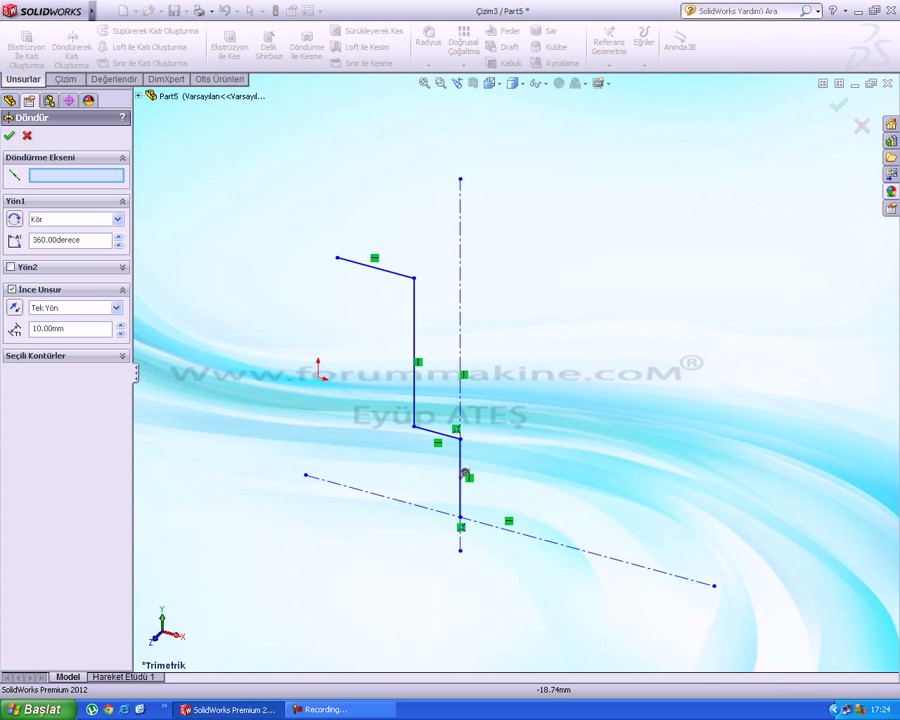
{"action": "left_click", "coordinate": [422, 507]}
{"action": "scroll", "coordinate": [422, 507], "scroll_direction": "up", "scroll_amount": 3}
{"action": "mouse_move", "coordinate": [422, 507]}
{"action": "middle_mouse_down"}
{"action": "mouse_move", "coordinate": [620, 430]}
{"action": "mouse_move", "coordinate": [728, 424]}
{"action": "mouse_move", "coordinate": [670, 365]}
{"action": "mouse_move", "coordinate": [676, 335]}
{"action": "mouse_move", "coordinate": [490, 345]}
{"action": "mouse_move", "coordinate": [526, 345]}
{"action": "mouse_move", "coordinate": [452, 333]}
{"action": "mouse_move", "coordinate": [474, 316]}
{"action": "mouse_move", "coordinate": [455, 315]}
{"action": "middle_mouse_up"}
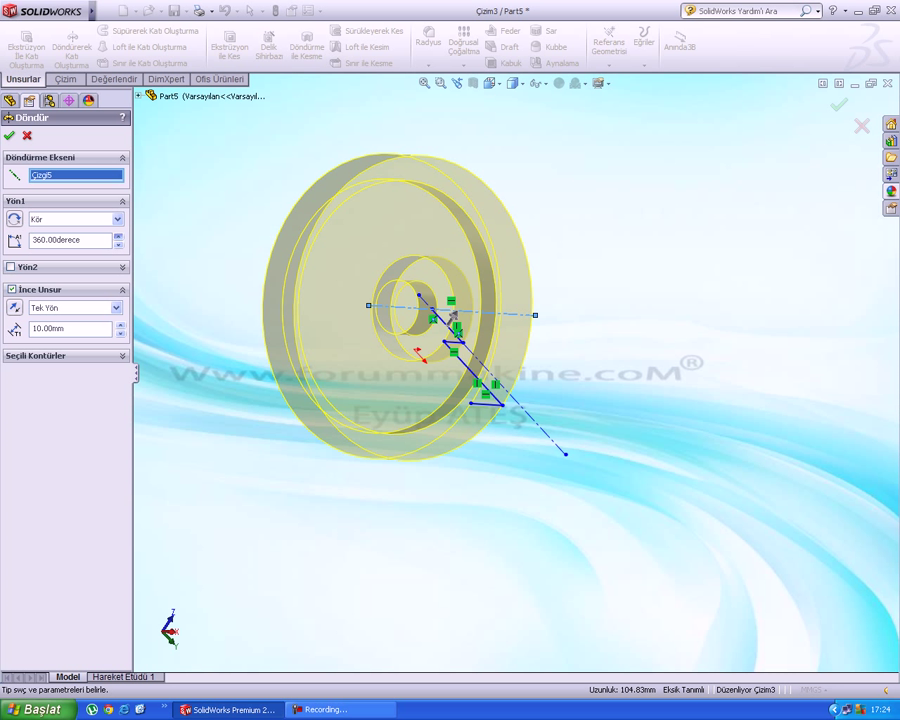
Reduce the thin revolve's angle to 341° and rotate the model to view the opening from the other side.
{"action": "left_click", "coordinate": [118, 244]}
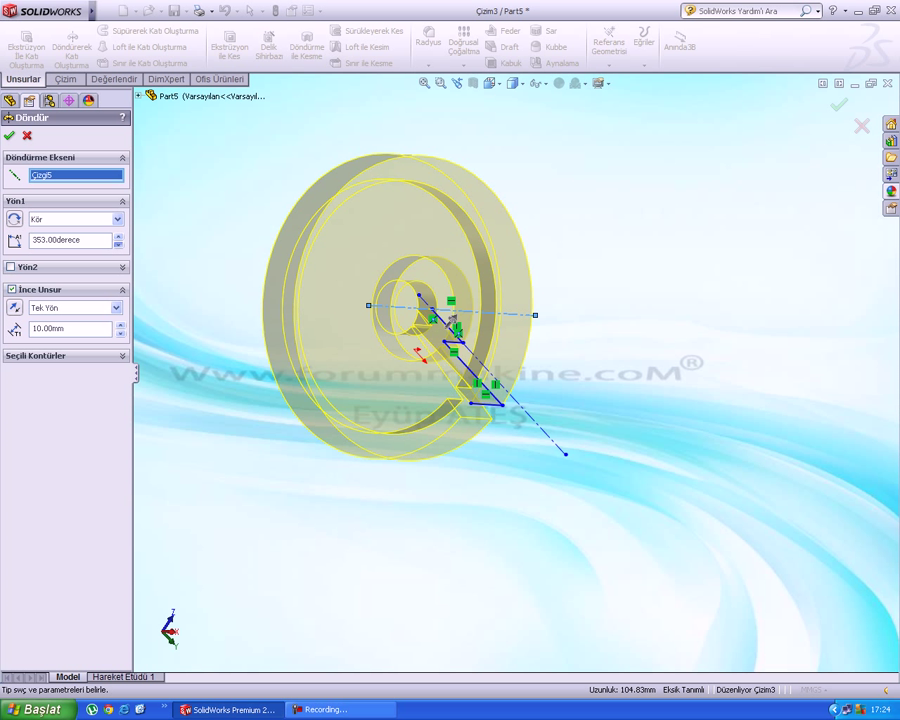
{"action": "key", "text": "Left"}
{"action": "key", "text": "Left"}
{"action": "key", "text": "Left"}
{"action": "key", "text": "Left"}
{"action": "key", "text": "Left"}
{"action": "key", "text": "Left"}
Try the Up To Surface and Up To Vertex end conditions for the revolve, and set it to Mid Plane (Orta Düzlem).
{"action": "left_click", "coordinate": [118, 219]}
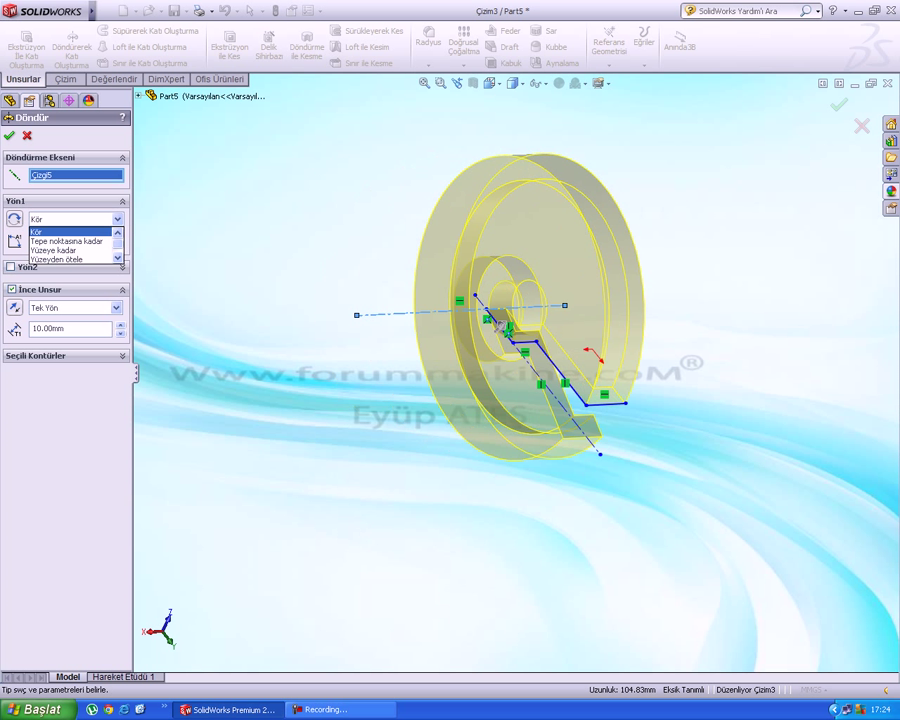
{"action": "left_click", "coordinate": [64, 250]}
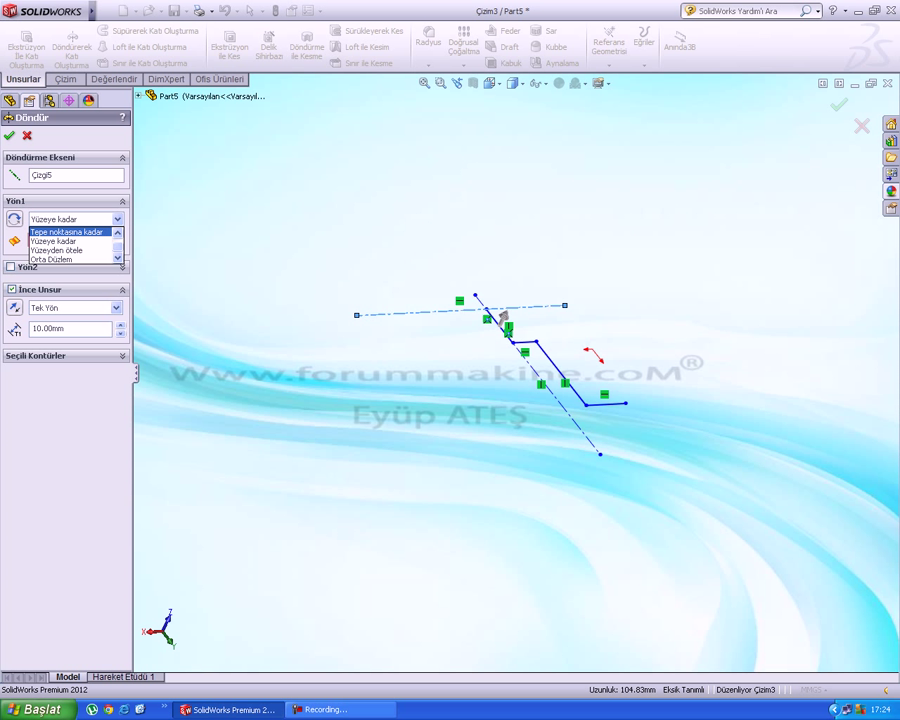
{"action": "left_click", "coordinate": [66, 232]}
{"action": "left_click", "coordinate": [117, 219]}
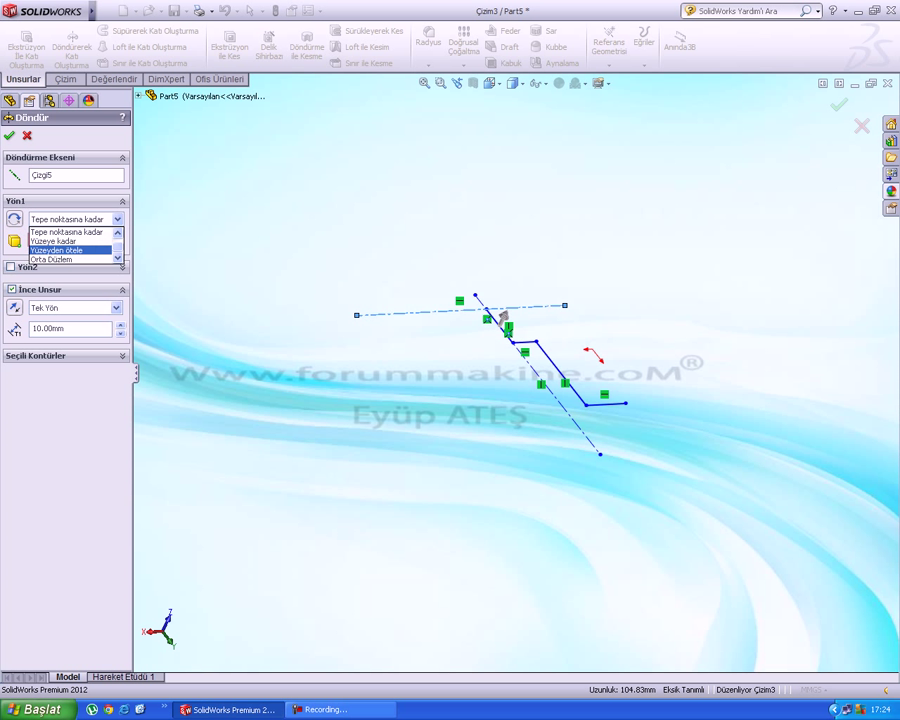
{"action": "left_click", "coordinate": [64, 258]}
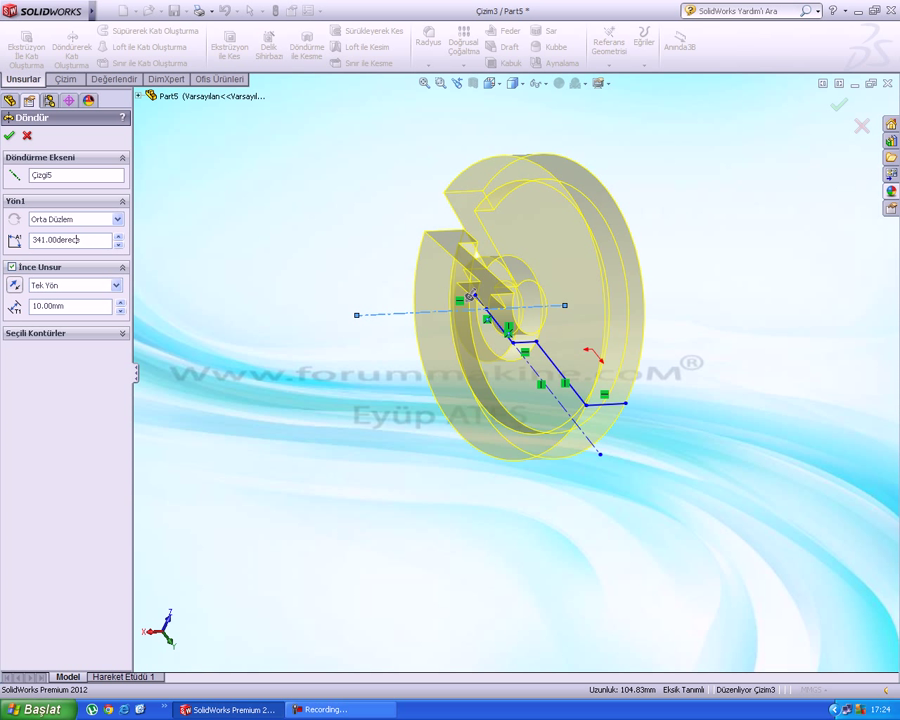
Try a 20 mm thin-wall thickness for the revolve and return it to 10 mm.
{"action": "left_click", "coordinate": [121, 303]}
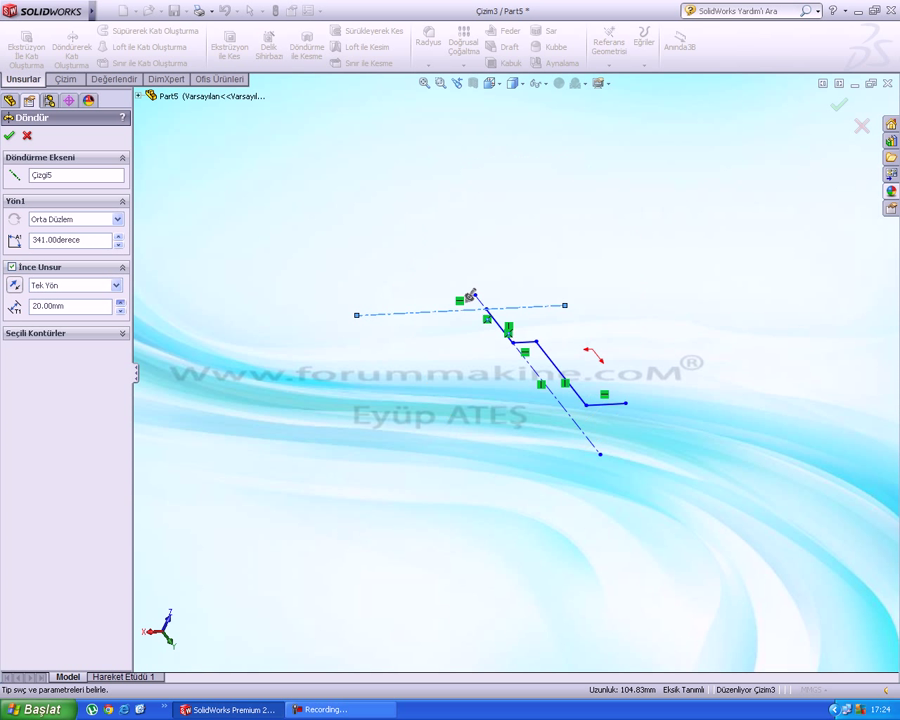
{"action": "double_click", "coordinate": [121, 311]}
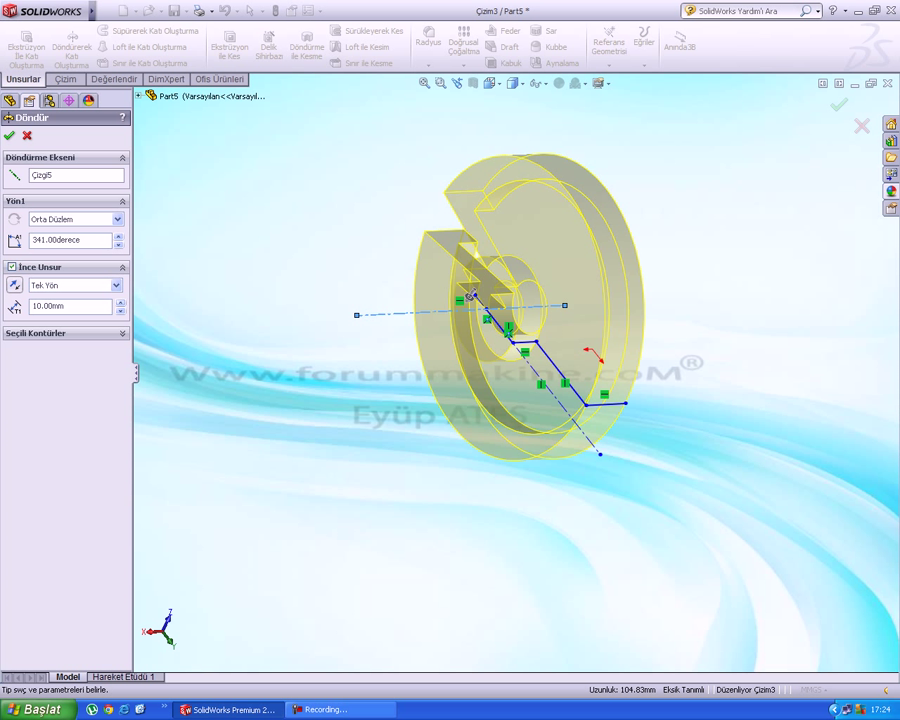
{"action": "left_click", "coordinate": [121, 303]}
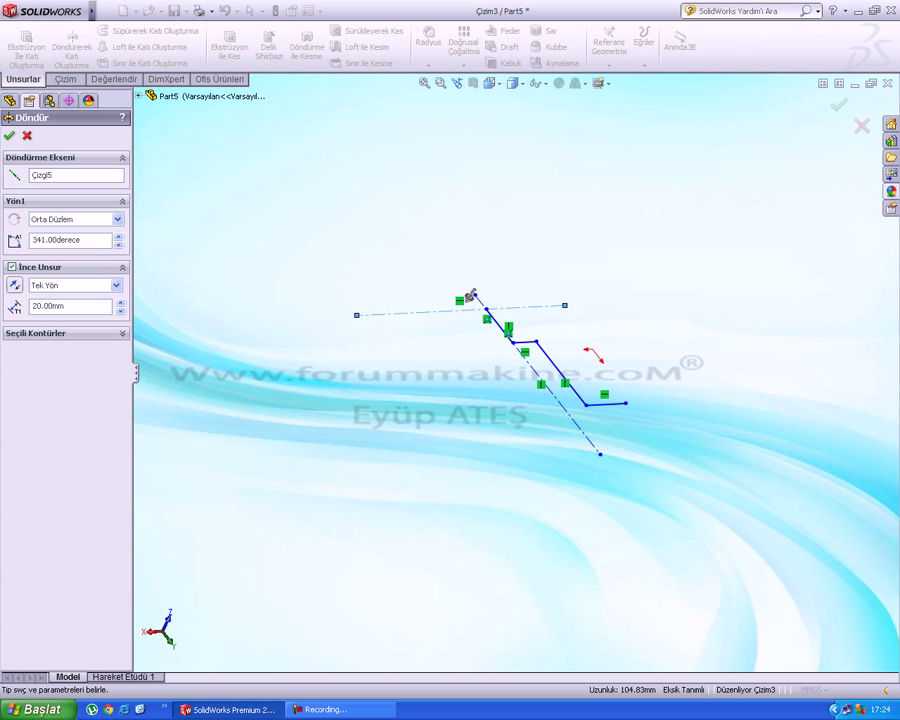
{"action": "key", "text": "Down"}
Lower the mid-plane revolve's angle step by step to below 322°.
{"action": "left_click", "coordinate": [118, 236]}
{"action": "left_click", "coordinate": [118, 245]}
{"action": "key", "text": "Down"}
{"action": "key", "text": "Down"}
{"action": "key", "text": "Down"}
{"action": "key", "text": "Down"}
{"action": "key", "text": "Down"}
{"action": "key", "text": "Down"}
{"action": "key", "text": "Down"}
{"action": "key", "text": "Down"}
{"action": "key", "text": "Down"}
{"action": "key", "text": "Down"}
{"action": "key", "text": "Down"}
{"action": "key", "text": "Down"}
{"action": "key", "text": "Down"}
{"action": "key", "text": "Down"}
{"action": "key", "text": "Down"}
{"action": "key", "text": "Down"}
{"action": "key", "text": "Down"}
{"action": "key", "text": "Down"}
{"action": "key", "text": "Down"}
{"action": "key", "text": "Down"}
{"action": "key", "text": "Down"}
{"action": "key", "text": "Down"}
{"action": "key", "text": "Down"}
{"action": "key", "text": "Down"}
{"action": "key", "text": "Down"}
{"action": "key", "text": "Down"}
{"action": "key", "text": "Down"}
{"action": "key", "text": "Down"}
{"action": "key", "text": "Down"}
{"action": "key", "text": "Down"}
{"action": "key", "text": "Down"}
{"action": "key", "text": "Down"}
{"action": "key", "text": "Down"}
{"action": "key", "text": "Down"}
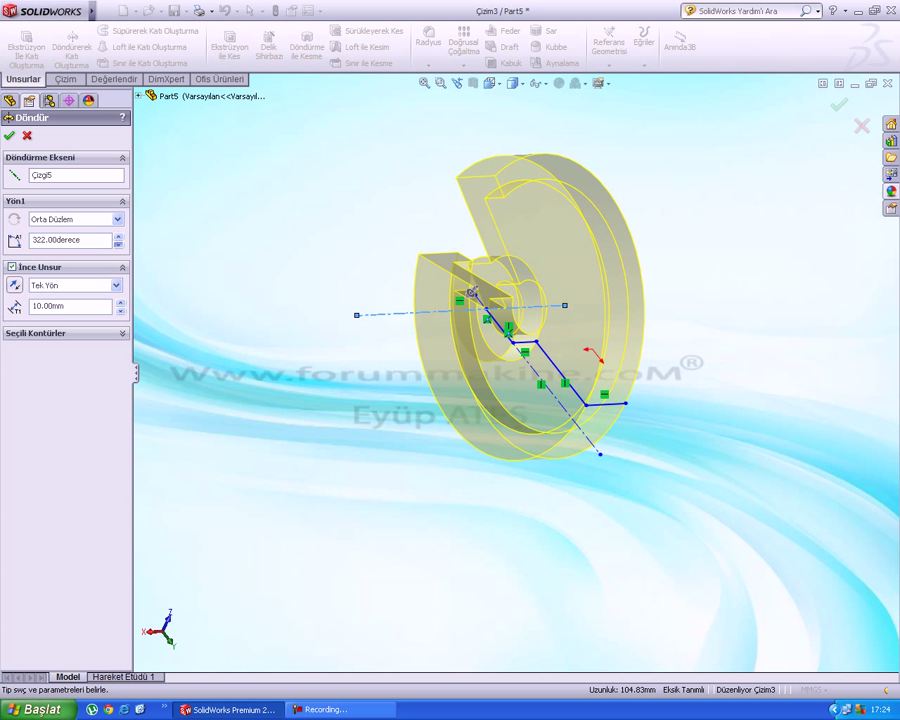
Switch the revolve's end condition to Up To Surface (Yüzeye kadar) and back to Mid Plane.
{"action": "left_click", "coordinate": [118, 219]}
{"action": "left_click", "coordinate": [62, 240]}
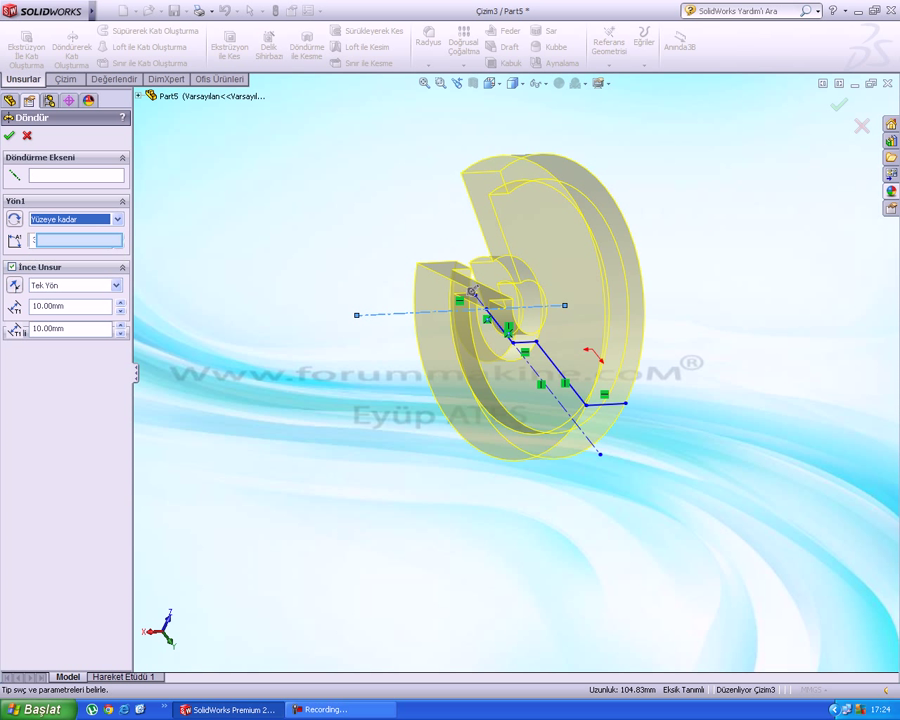
{"action": "left_click", "coordinate": [118, 219]}
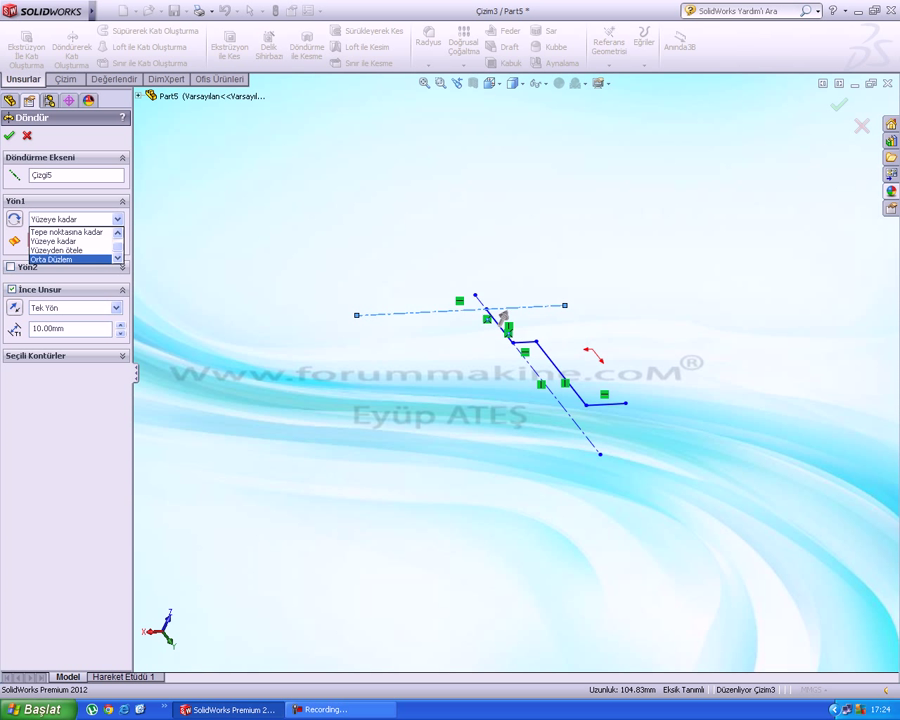
{"action": "key", "text": "Return"}
{"action": "key", "text": "Tab"}
Lower the mid-plane revolve's angle further to 303°.
{"action": "left_click", "coordinate": [118, 236]}
{"action": "left_click", "coordinate": [118, 245]}
{"action": "key", "text": "Down"}
{"action": "key", "text": "Down"}
{"action": "key", "text": "Down"}
{"action": "key", "text": "Down"}
{"action": "key", "text": "Down"}
{"action": "key", "text": "Down"}
{"action": "key", "text": "Down"}
{"action": "key", "text": "Down"}
{"action": "key", "text": "Down"}
{"action": "key", "text": "Down"}
{"action": "key", "text": "Down"}
{"action": "key", "text": "Down"}
{"action": "key", "text": "Down"}
{"action": "key", "text": "Down"}
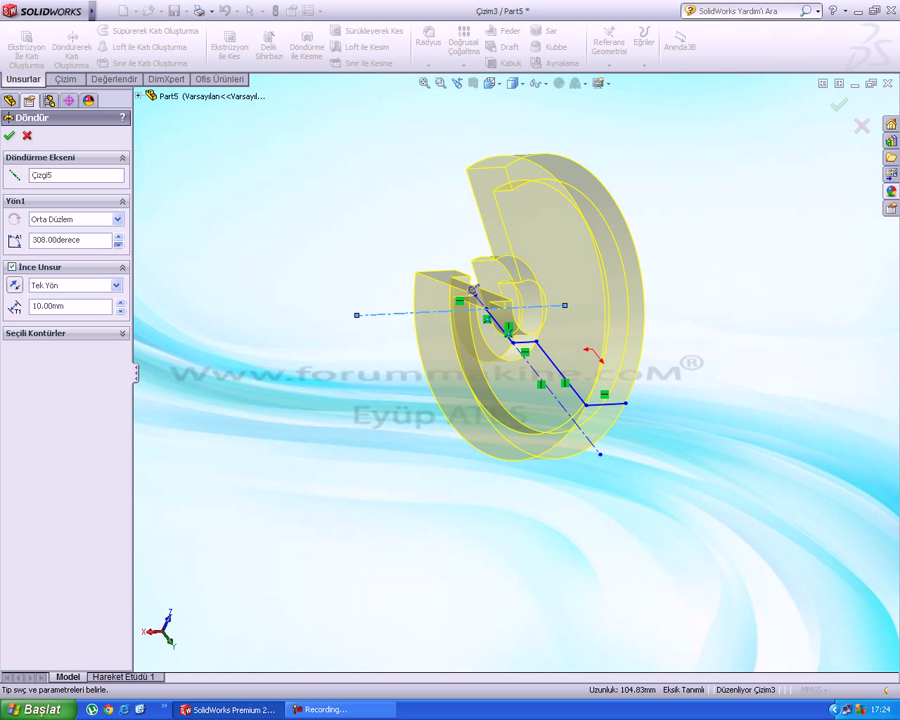
Face the revolve preview along its axis and set the mid-plane angle to 123°.
{"action": "middle_click_drag", "start_coordinate": [500, 350], "coordinate": [562, 350]}
{"action": "middle_click_drag", "start_coordinate": [430, 305], "coordinate": [430, 345]}
{"action": "scroll", "coordinate": [430, 345], "scroll_direction": "down", "scroll_amount": 3}
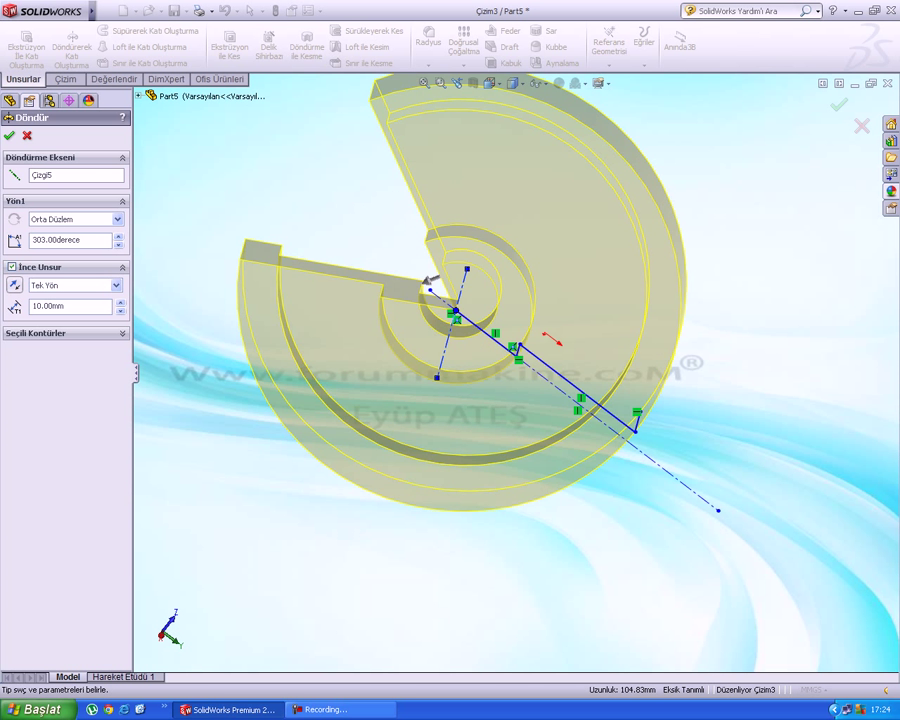
{"action": "scroll", "coordinate": [478, 299], "scroll_direction": "down", "scroll_amount": 2}
{"action": "middle_click_drag", "start_coordinate": [478, 299], "coordinate": [476, 250]}
{"action": "left_click", "coordinate": [118, 245]}
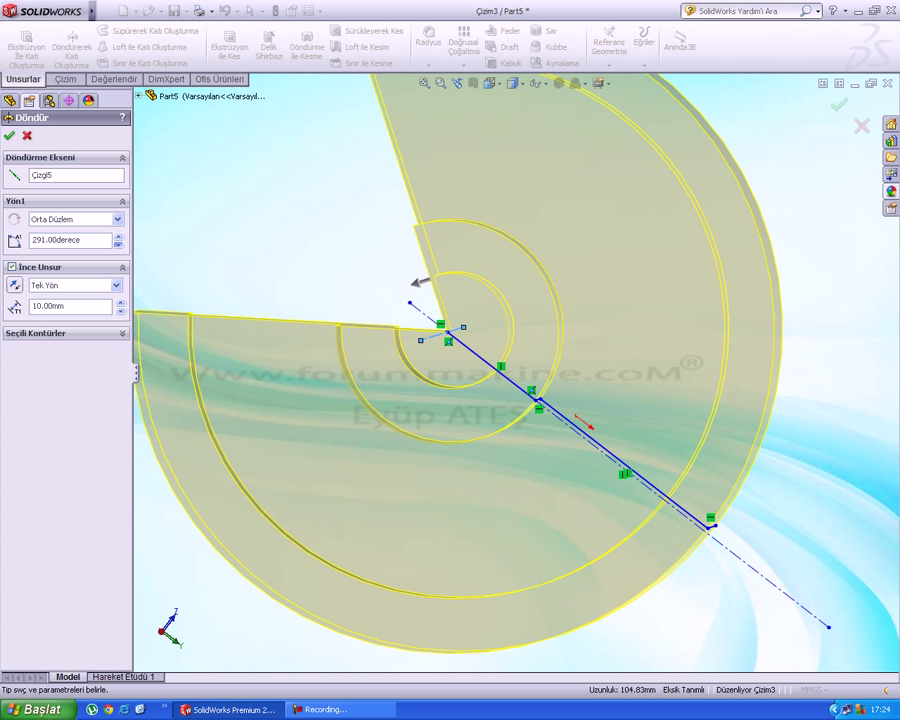
{"action": "key", "text": "Down"}
{"action": "key", "text": "Down"}
{"action": "key", "text": "Down"}
{"action": "key", "text": "Down"}
{"action": "key", "text": "Down"}
{"action": "key", "text": "Down"}
{"action": "key", "text": "Down"}
{"action": "key", "text": "Down"}
{"action": "key", "text": "Down"}
{"action": "key", "text": "Down"}
{"action": "key", "text": "Down"}
{"action": "key", "text": "Down"}
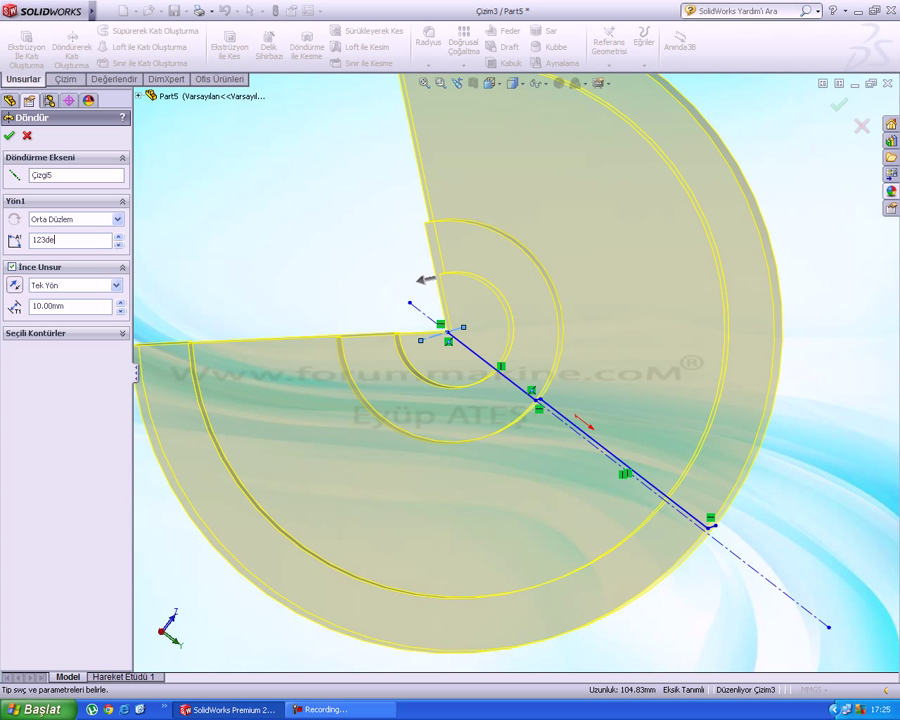
{"action": "key", "text": "Return"}
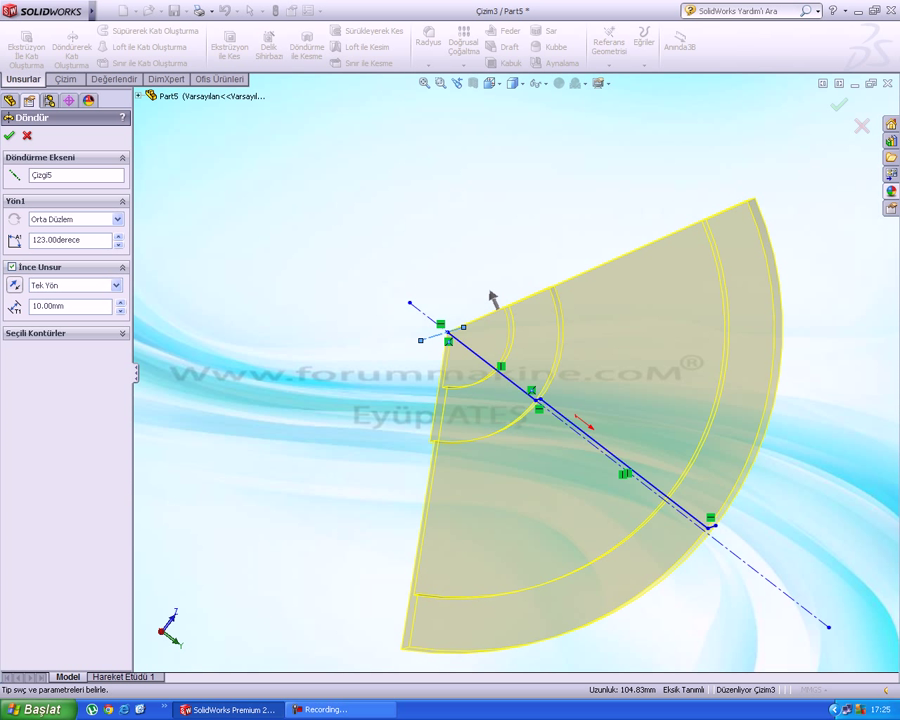
Cancel the revolve and delete all the profile lines and centerlines from the sketch.
{"action": "scroll", "coordinate": [516, 372], "scroll_direction": "up", "scroll_amount": 2}
{"action": "key", "text": "Escape"}
{"action": "mouse_move", "coordinate": [755, 568]}
{"action": "left_mouse_down"}
{"action": "mouse_move", "coordinate": [717, 530]}
{"action": "mouse_move", "coordinate": [363, 311]}
{"action": "left_mouse_up"}
{"action": "key", "text": "Delete"}
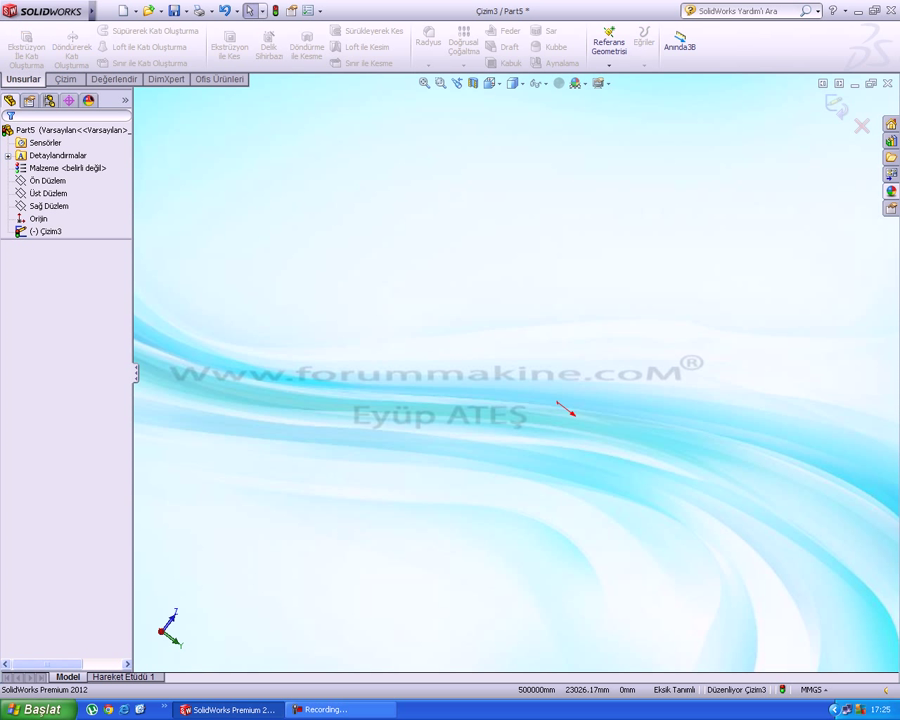
Leave the emptied sketch and start a new sketch on the front plane (Ön Düzlem).
{"action": "left_click", "coordinate": [47, 181]}
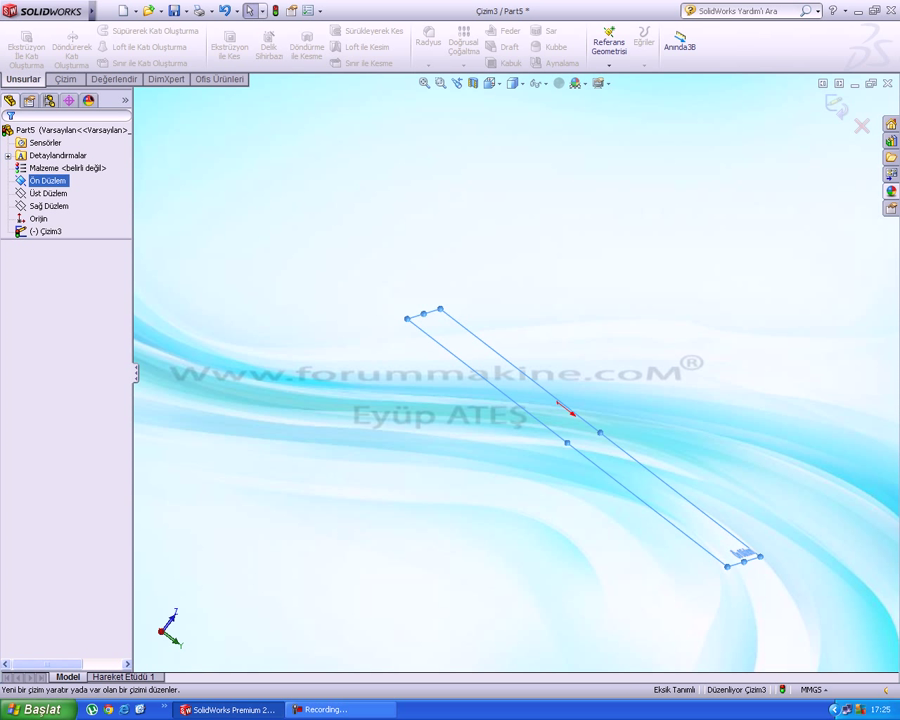
{"action": "left_click", "coordinate": [66, 143]}
{"action": "left_click", "coordinate": [66, 168]}
{"action": "left_click", "coordinate": [48, 181]}
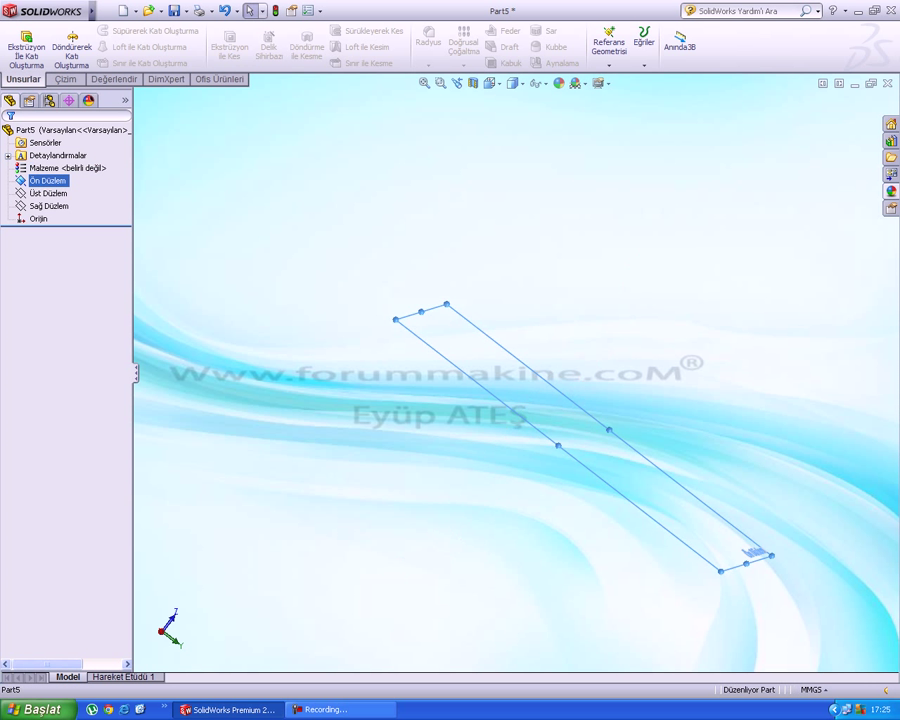
{"action": "left_click", "coordinate": [66, 148]}
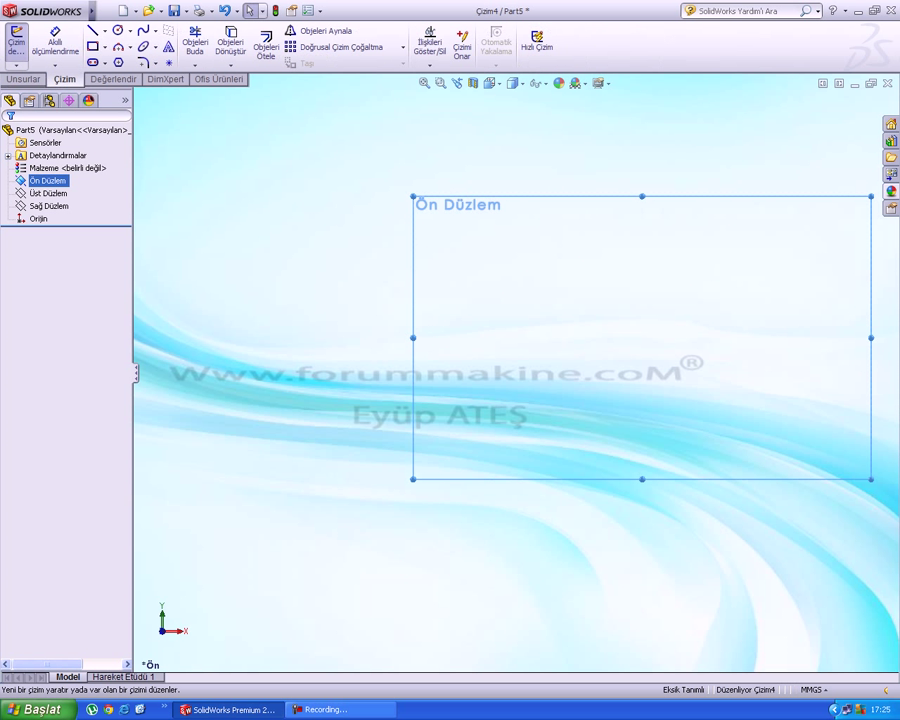
Draw connected lines from the origin: horizontal about 53 mm, sloping down to the right, and horizontal about 12 mm.
{"action": "left_click", "coordinate": [93, 31]}
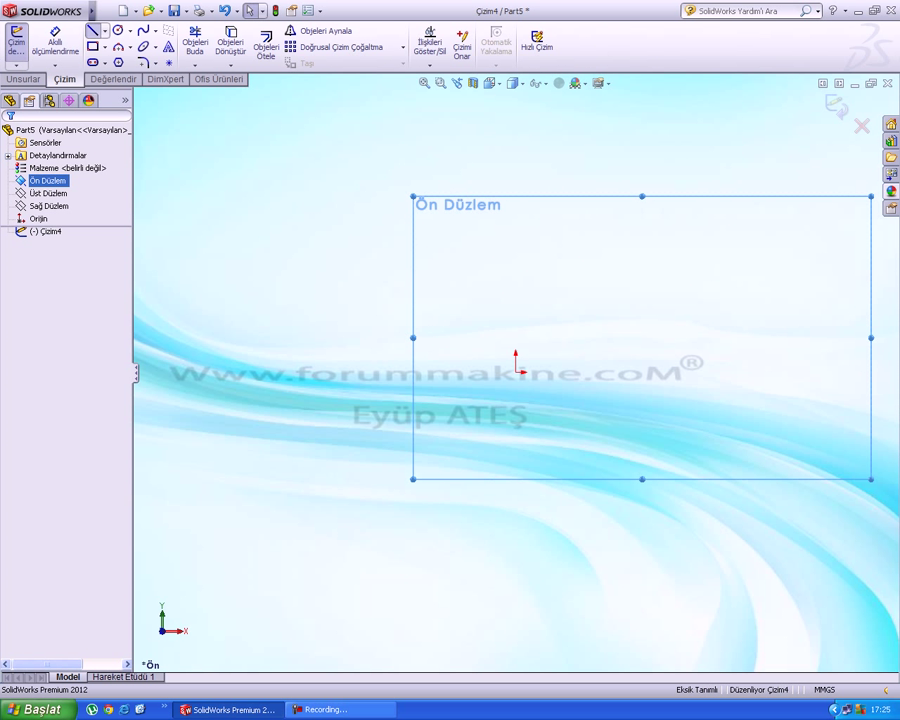
{"action": "left_click", "coordinate": [516, 372]}
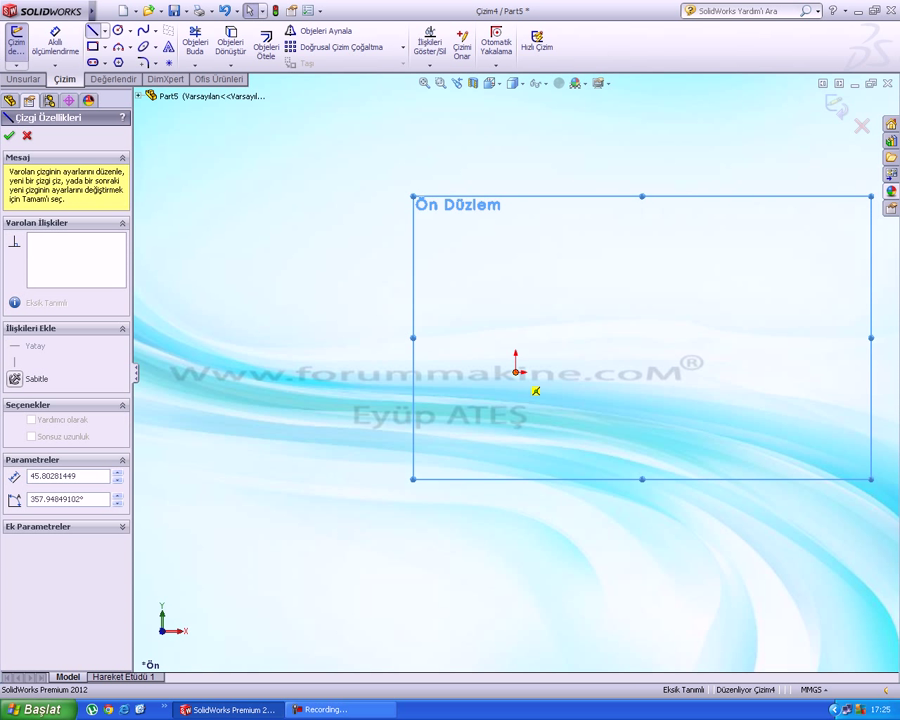
{"action": "left_click", "coordinate": [651, 372]}
{"action": "left_click", "coordinate": [716, 400]}
{"action": "left_click", "coordinate": [748, 402]}
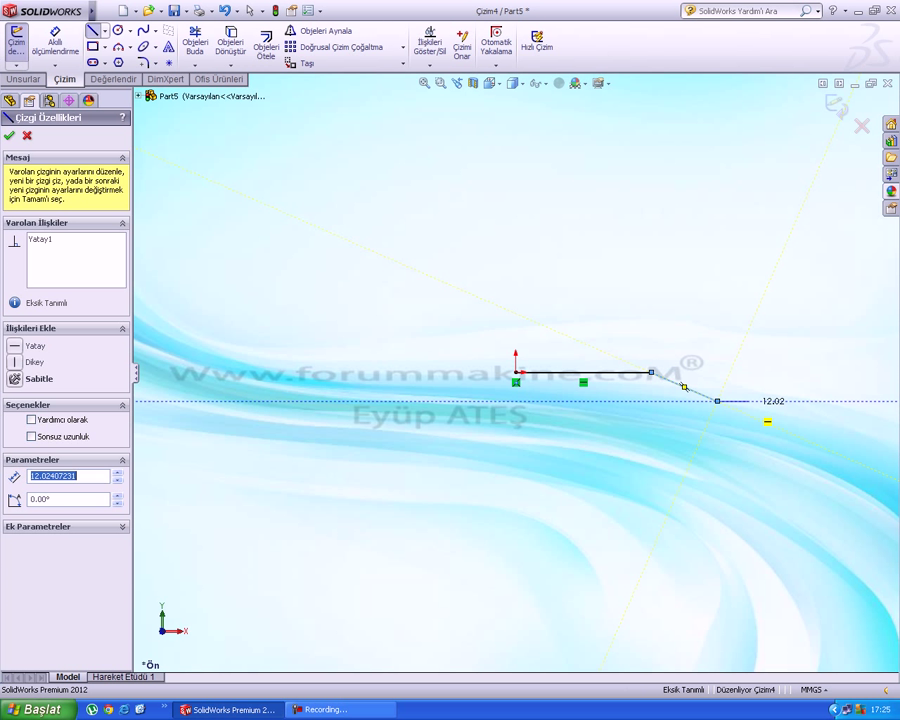
{"action": "right_click", "coordinate": [748, 401]}
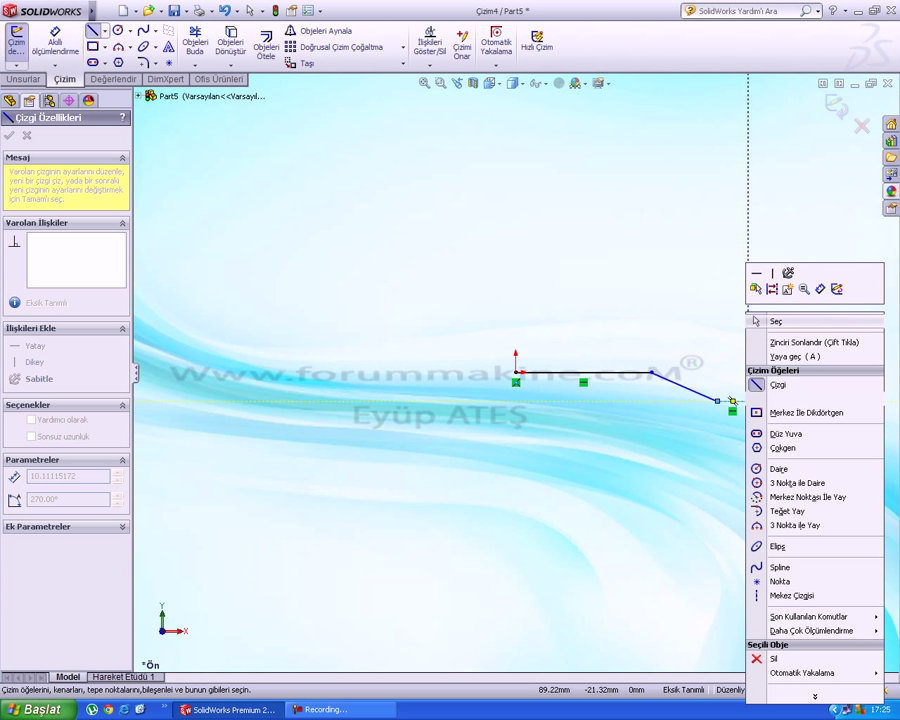
{"action": "left_click", "coordinate": [776, 321]}
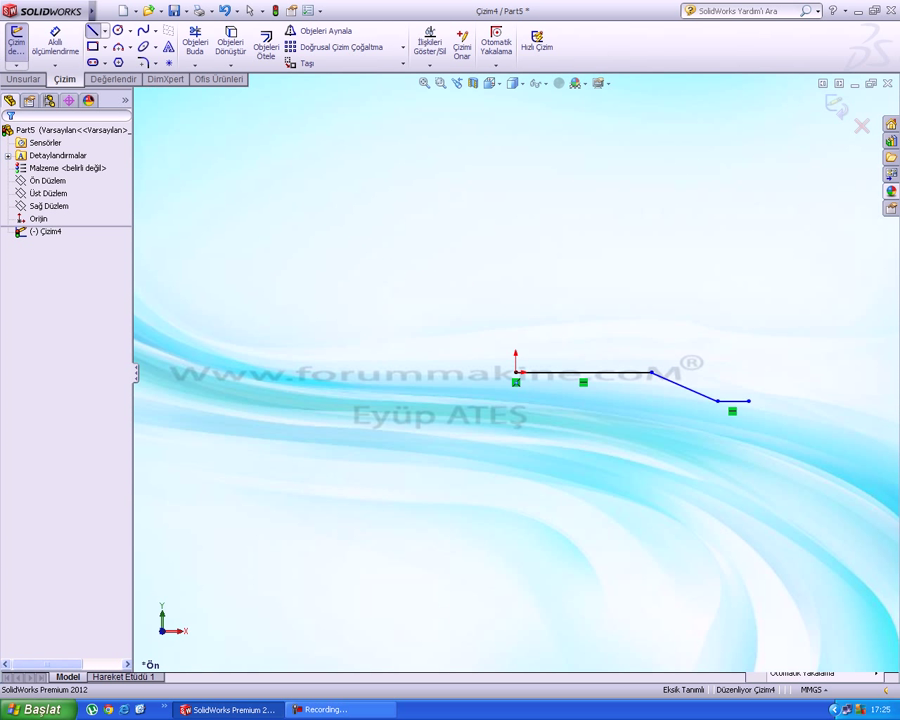
Draw a vertical line about 21 mm long straight down from the origin and end the line chain.
{"action": "left_click", "coordinate": [93, 31]}
{"action": "left_click", "coordinate": [516, 372]}
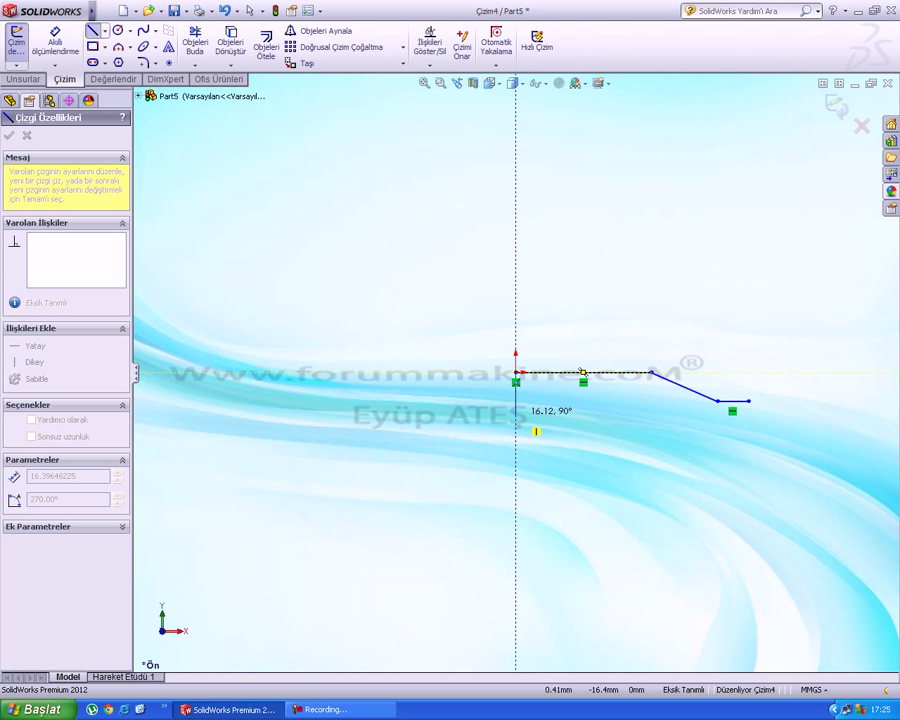
{"action": "left_click", "coordinate": [516, 426]}
{"action": "right_click", "coordinate": [517, 427]}
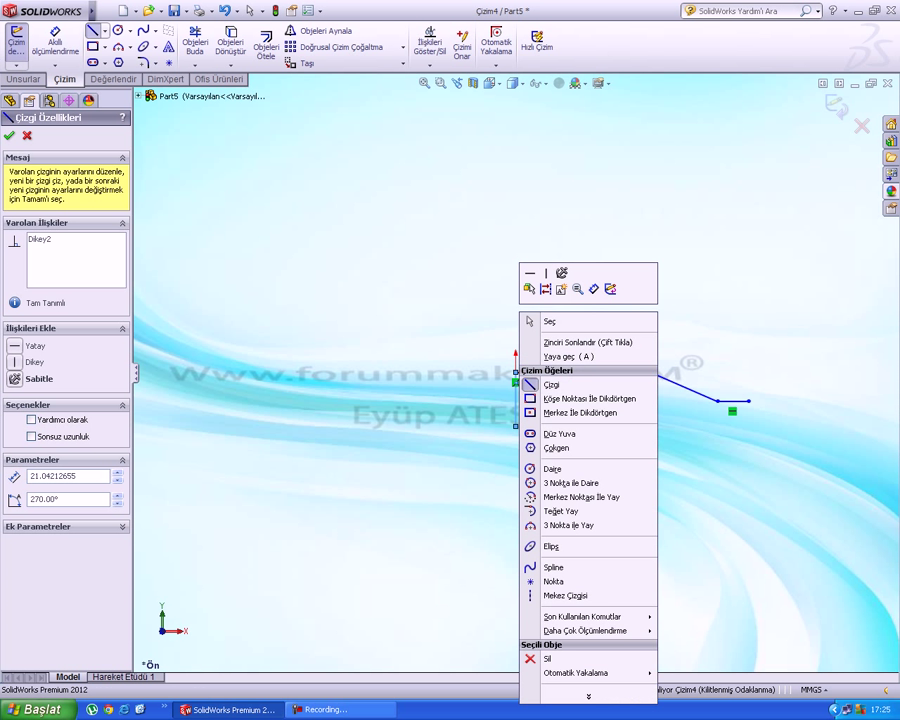
{"action": "left_click", "coordinate": [574, 342]}
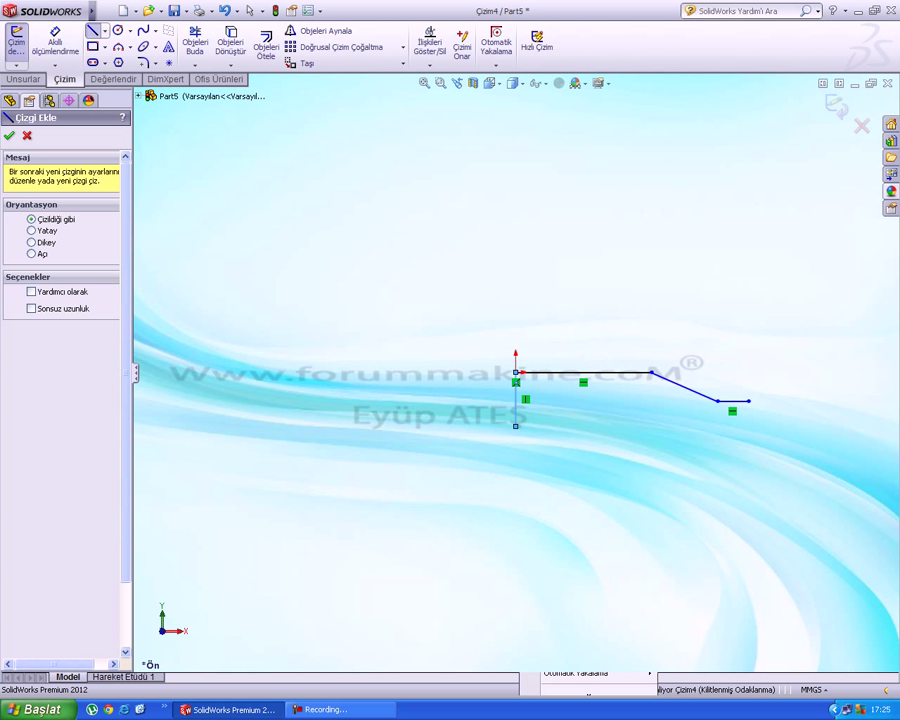
Offset the whole connected line chain 1 mm toward its inner side, with the offset dimension added.
{"action": "left_click", "coordinate": [266, 46]}
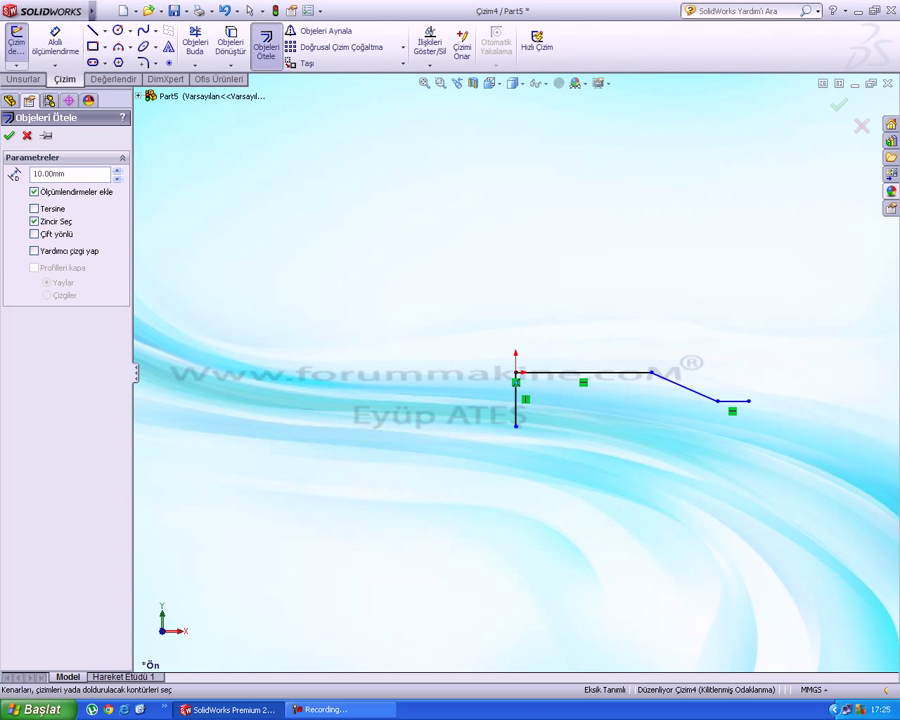
{"action": "type", "text": "1"}
{"action": "scroll", "coordinate": [643, 378], "scroll_direction": "down", "scroll_amount": 2}
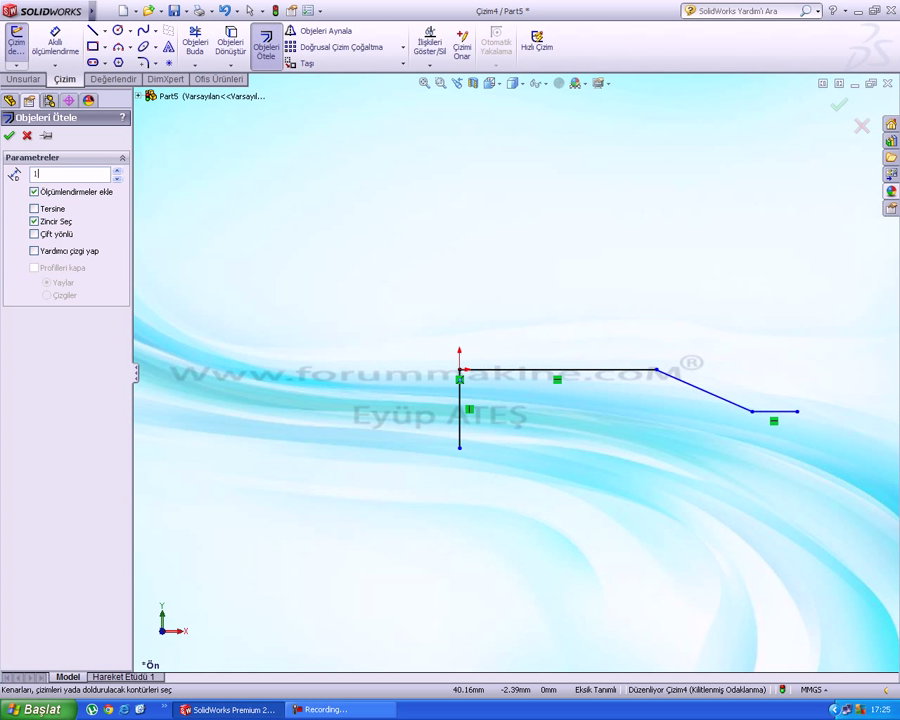
{"action": "left_click", "coordinate": [643, 370]}
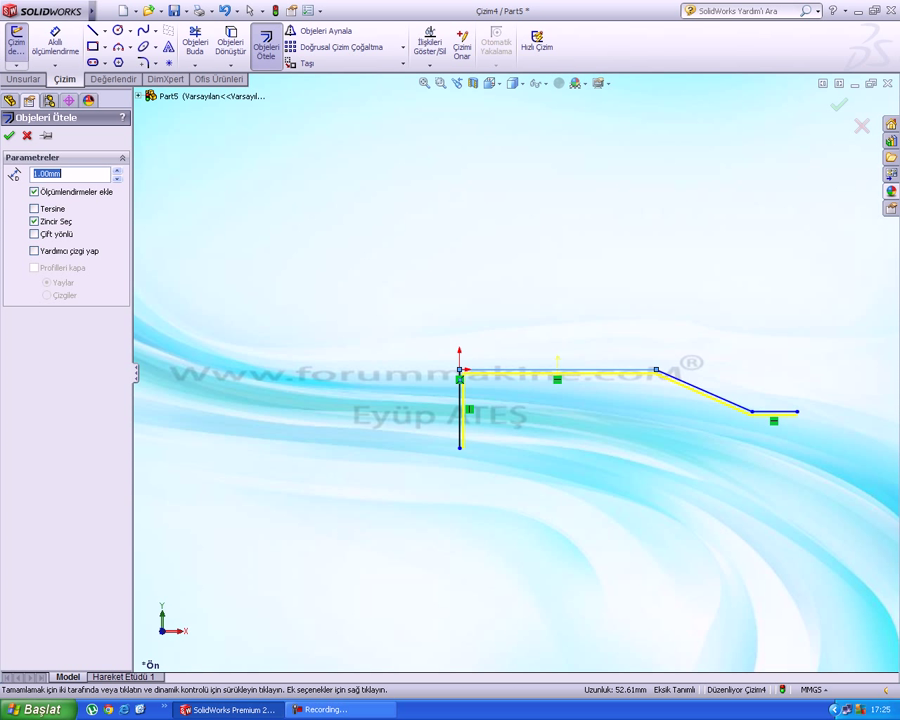
{"action": "left_click", "coordinate": [9, 135]}
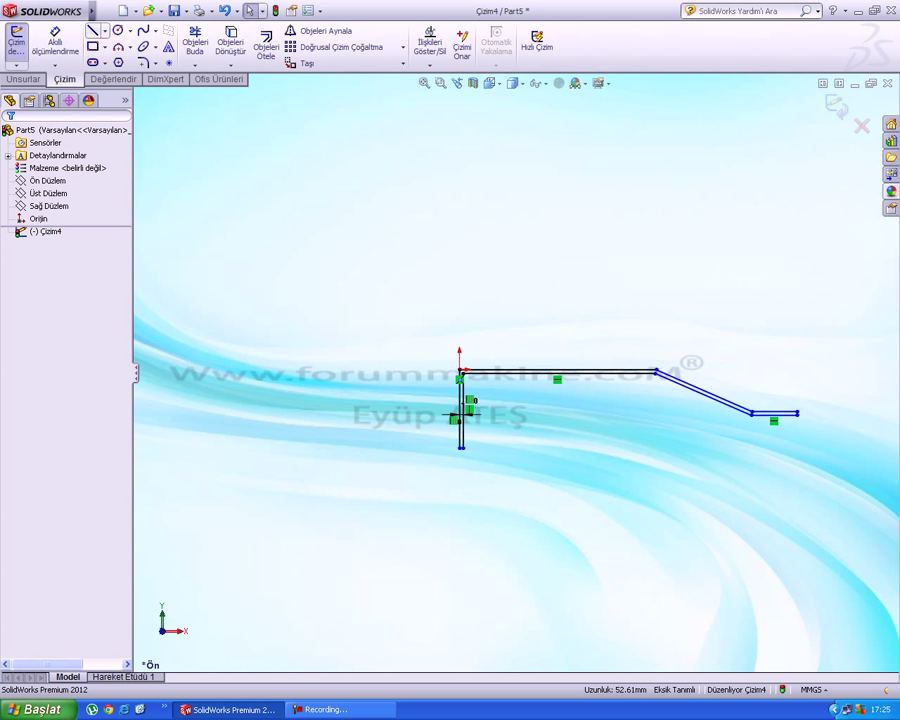
Close the lower end of the offset profile with a 1 mm horizontal line between the two vertical lines' endpoints.
{"action": "scroll", "coordinate": [422, 478], "scroll_direction": "down", "scroll_amount": 5}
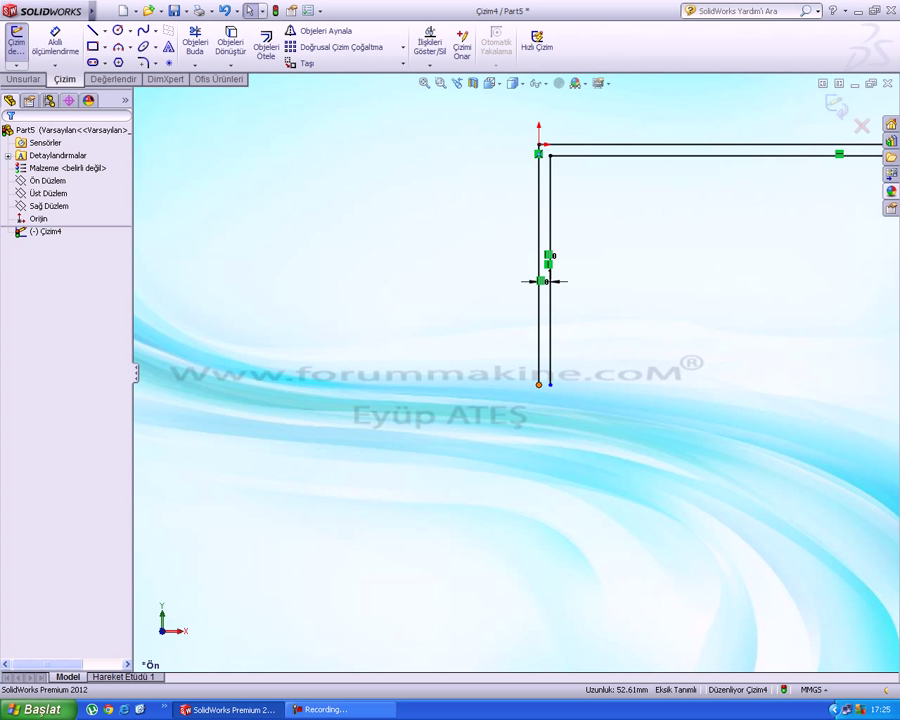
{"action": "left_click", "coordinate": [539, 385]}
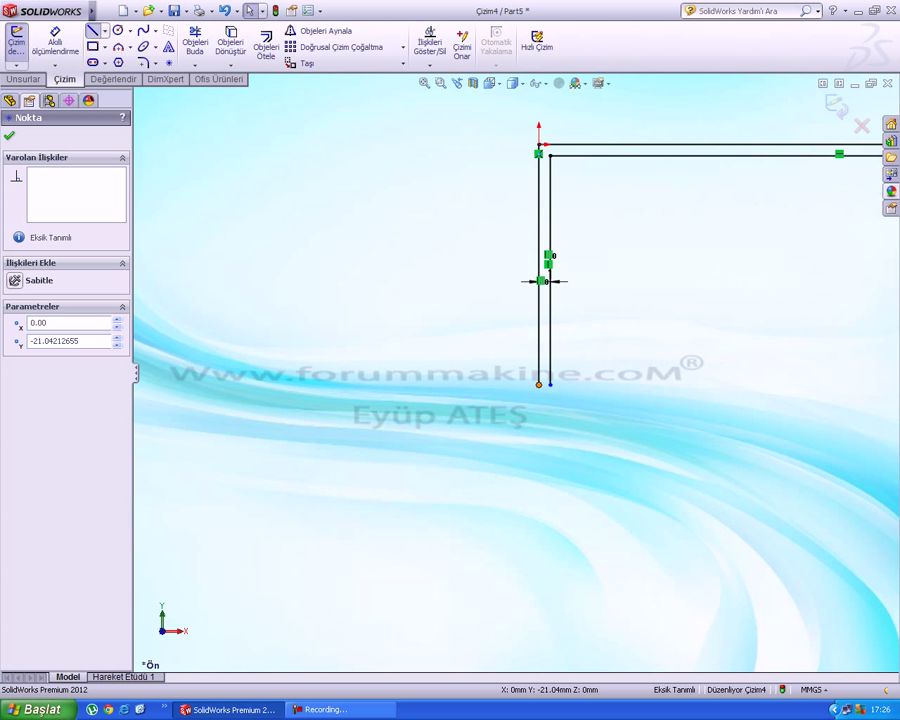
{"action": "left_click", "coordinate": [93, 31]}
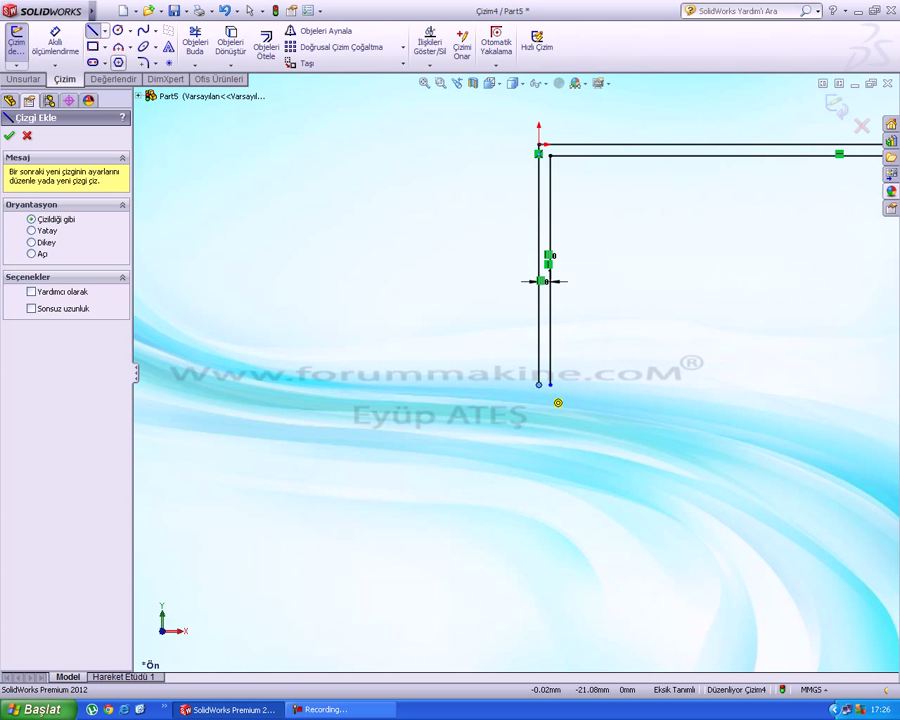
{"action": "left_click", "coordinate": [539, 385]}
{"action": "left_click", "coordinate": [549, 384]}
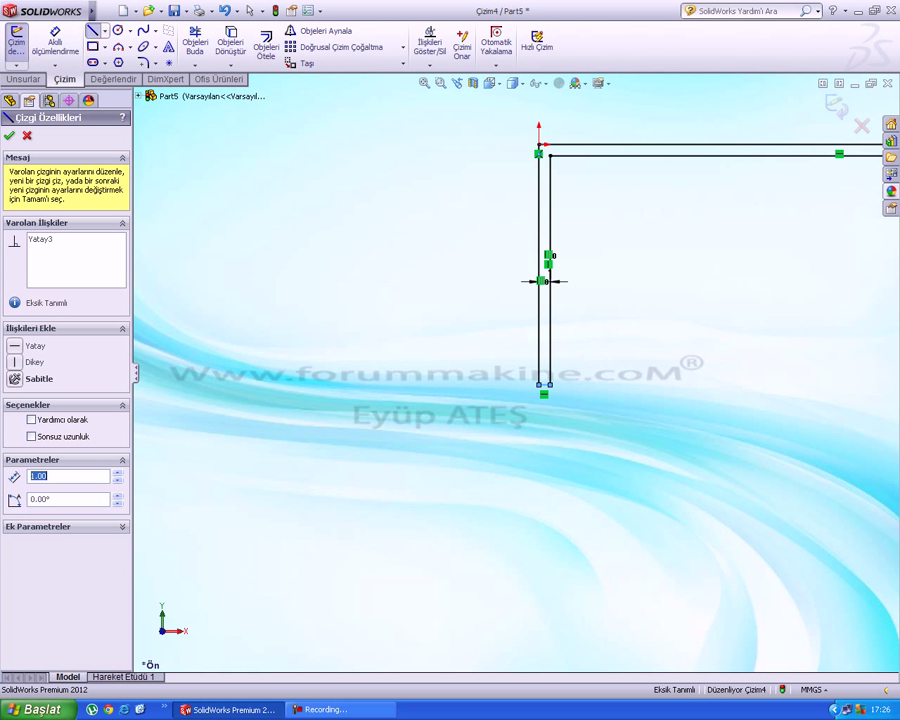
Close the profile's far right end with a 1 mm vertical line between the two short horizontal lines, and end the line command.
{"action": "scroll", "coordinate": [888, 283], "scroll_direction": "up", "scroll_amount": 6}
{"action": "scroll", "coordinate": [874, 347], "scroll_direction": "down", "scroll_amount": 2}
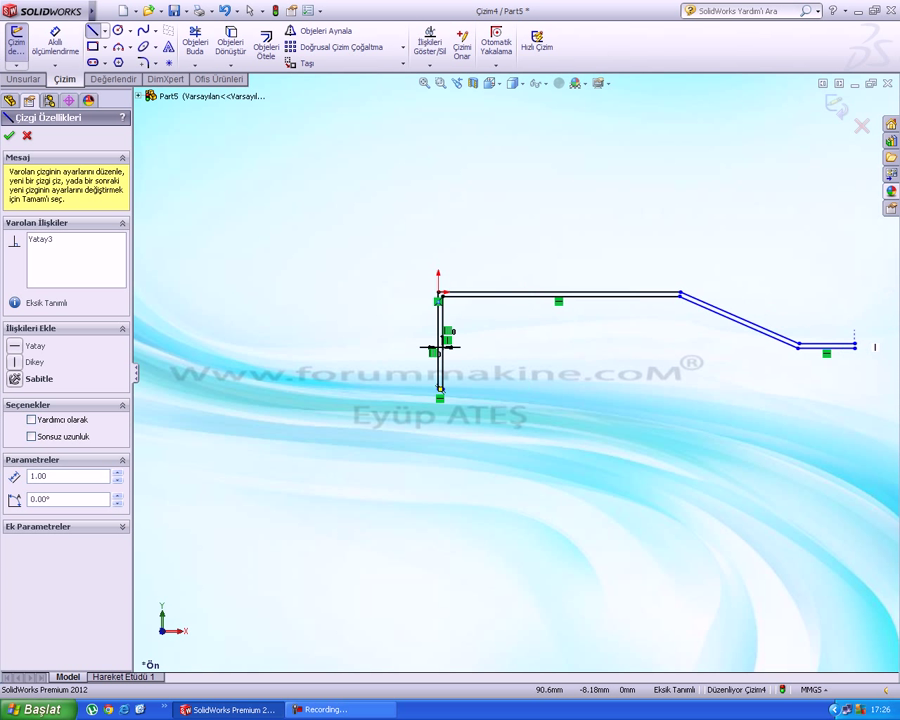
{"action": "scroll", "coordinate": [868, 348], "scroll_direction": "down", "scroll_amount": 1}
{"action": "left_click", "coordinate": [818, 350]}
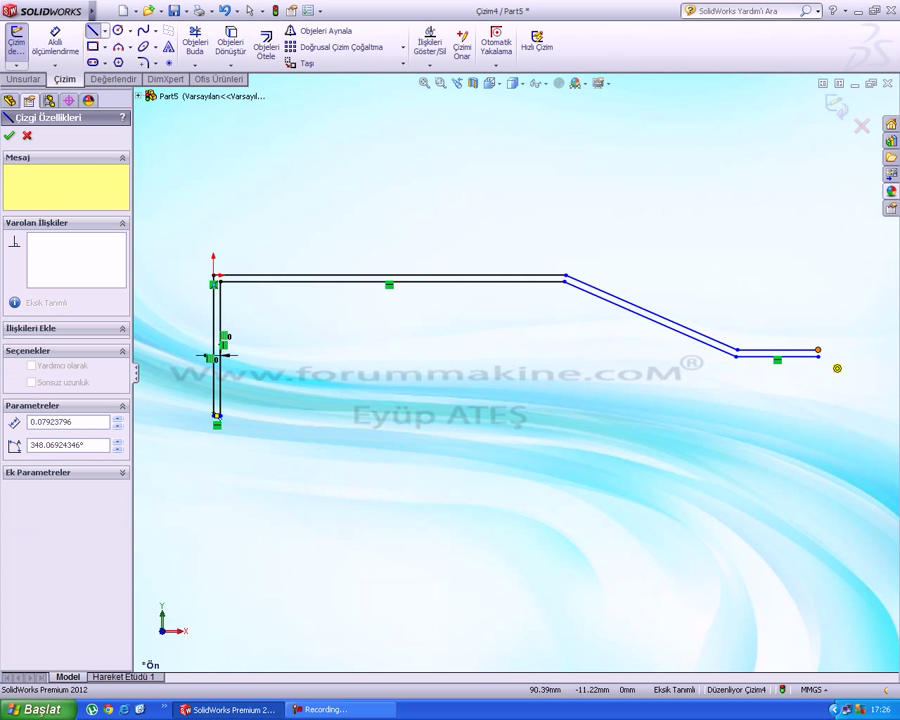
{"action": "left_click", "coordinate": [818, 357]}
{"action": "right_click", "coordinate": [763, 357]}
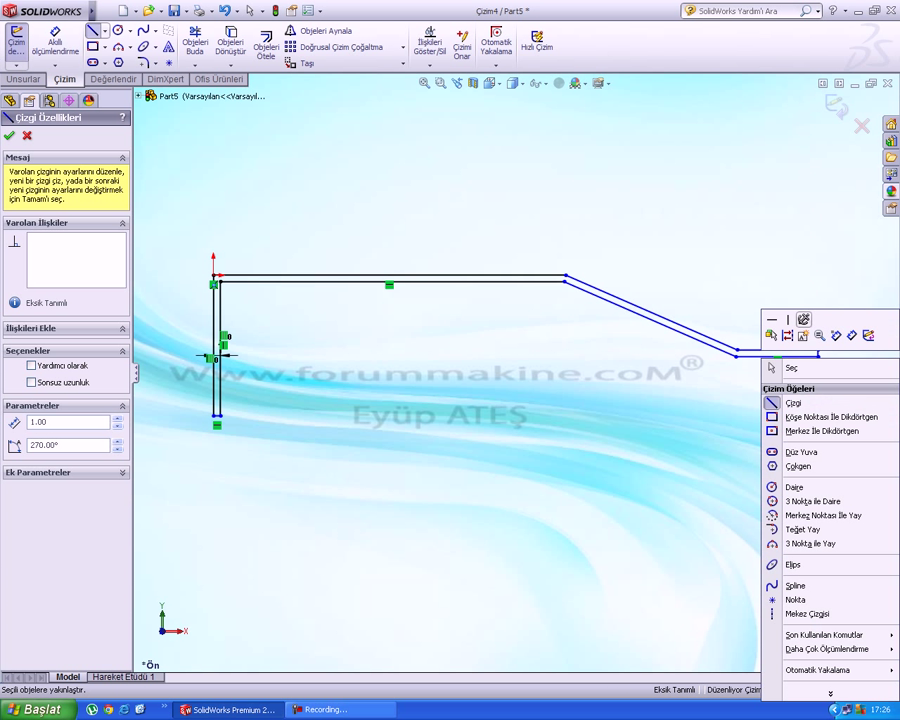
{"action": "left_click", "coordinate": [791, 368]}
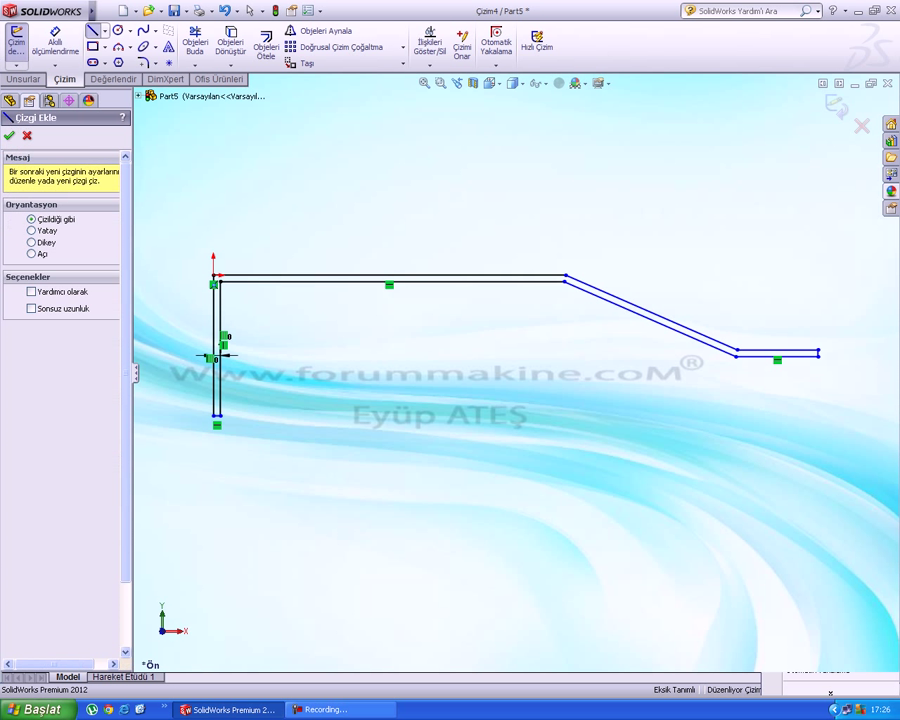
{"action": "left_click", "coordinate": [23, 79]}
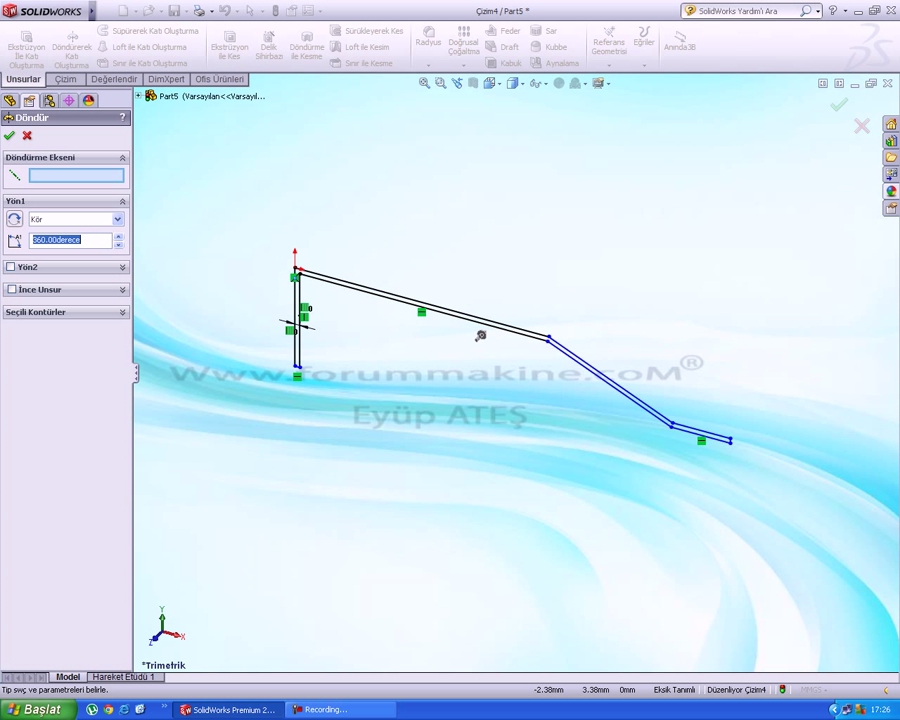
{"action": "key", "text": "Escape"}
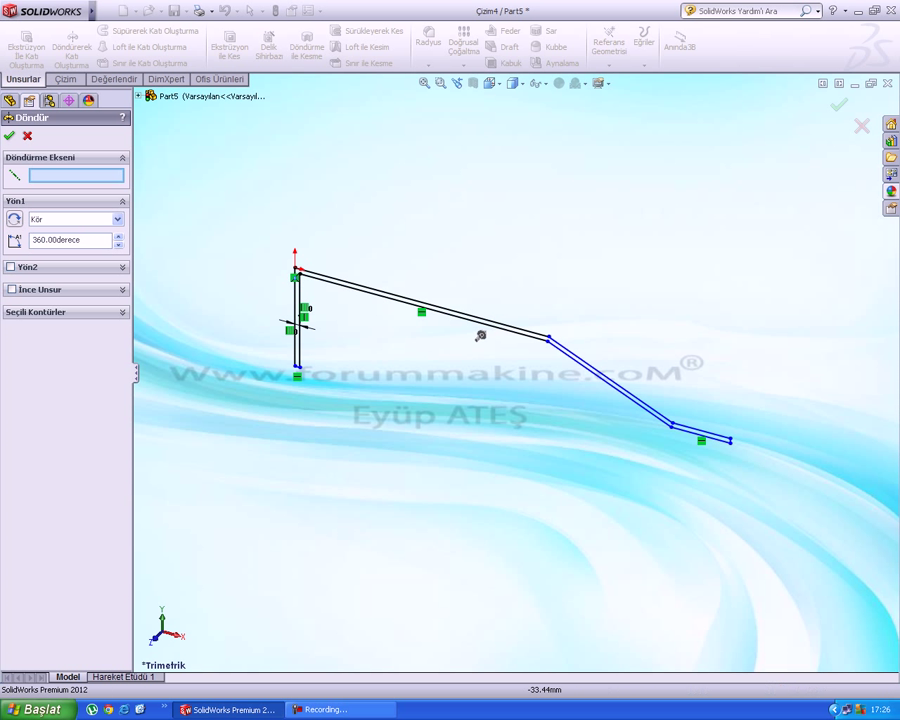
{"action": "left_click", "coordinate": [65, 79]}
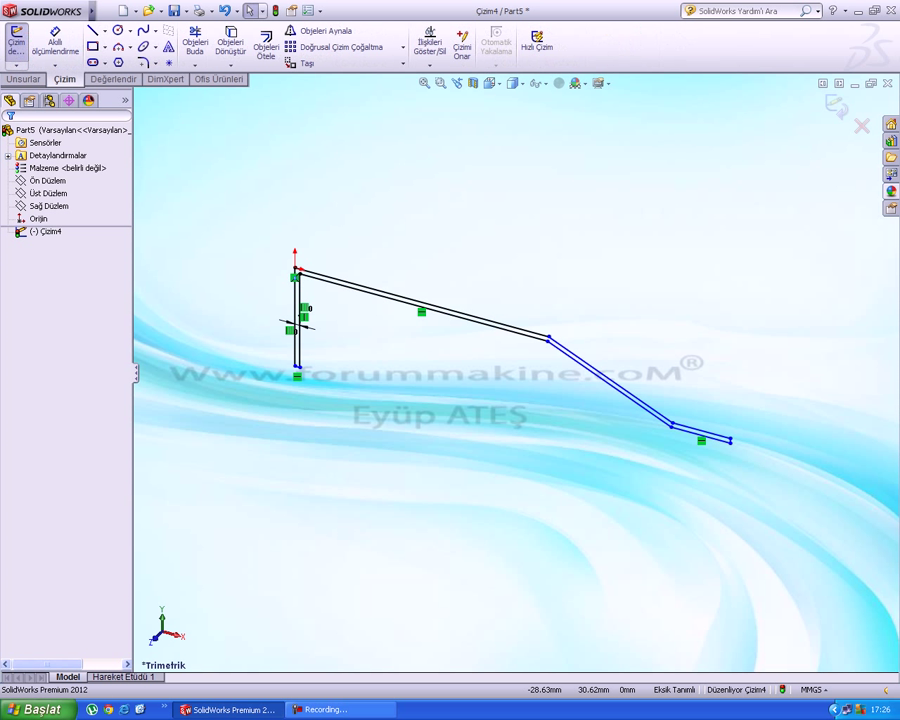
Draw a horizontal centerline about 1.6 mm long to the right from the outer vertical line's lower endpoint, with the sketch viewed face-on.
{"action": "key", "text": "space"}
{"action": "double_click", "coordinate": [213, 277]}
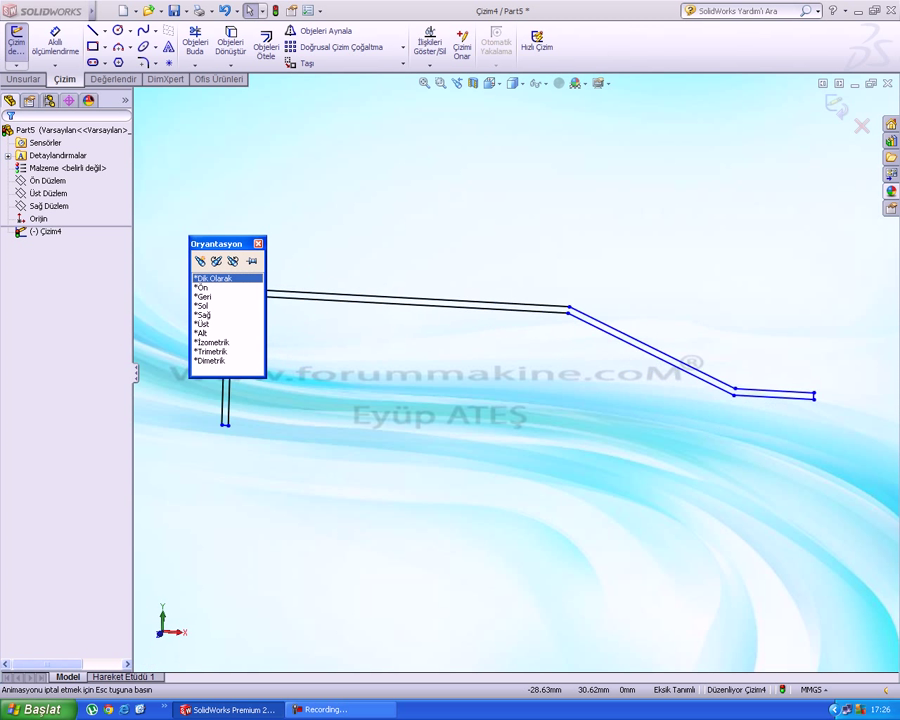
{"action": "left_click", "coordinate": [105, 31]}
{"action": "left_click", "coordinate": [133, 60]}
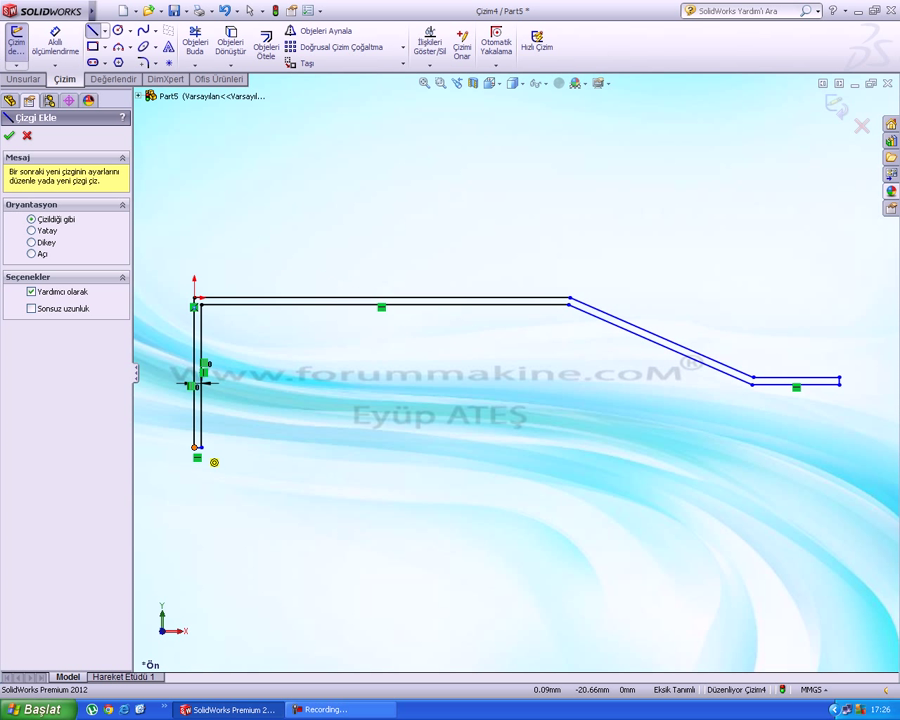
{"action": "left_click", "coordinate": [195, 447]}
{"action": "scroll", "coordinate": [239, 446], "scroll_direction": "down", "scroll_amount": 4}
{"action": "scroll", "coordinate": [250, 436], "scroll_direction": "down", "scroll_amount": 4}
{"action": "left_click", "coordinate": [302, 418]}
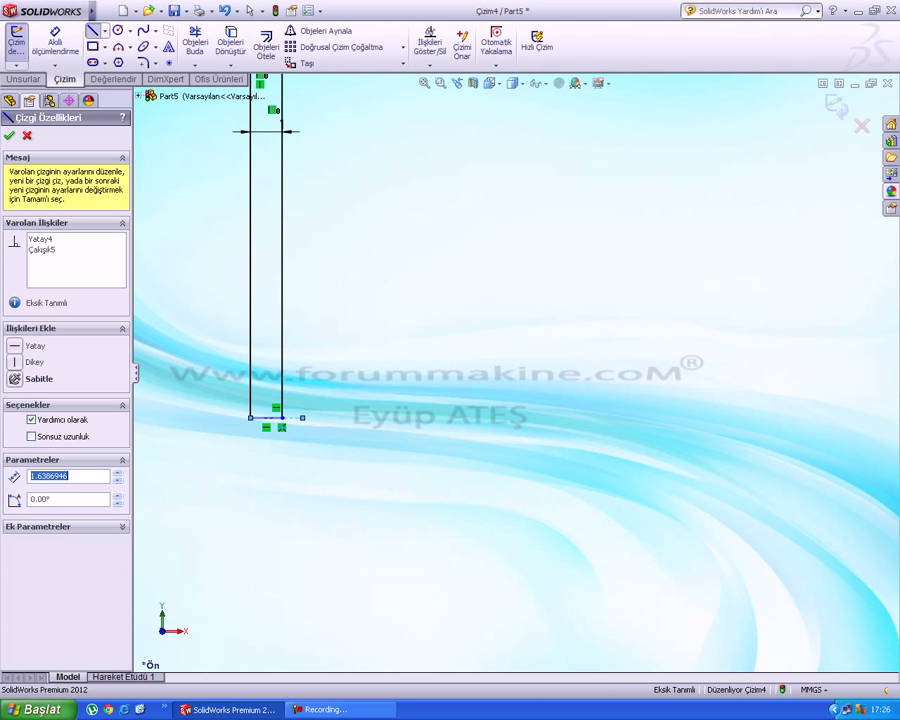
{"action": "right_click", "coordinate": [302, 416]}
{"action": "left_click", "coordinate": [322, 327]}
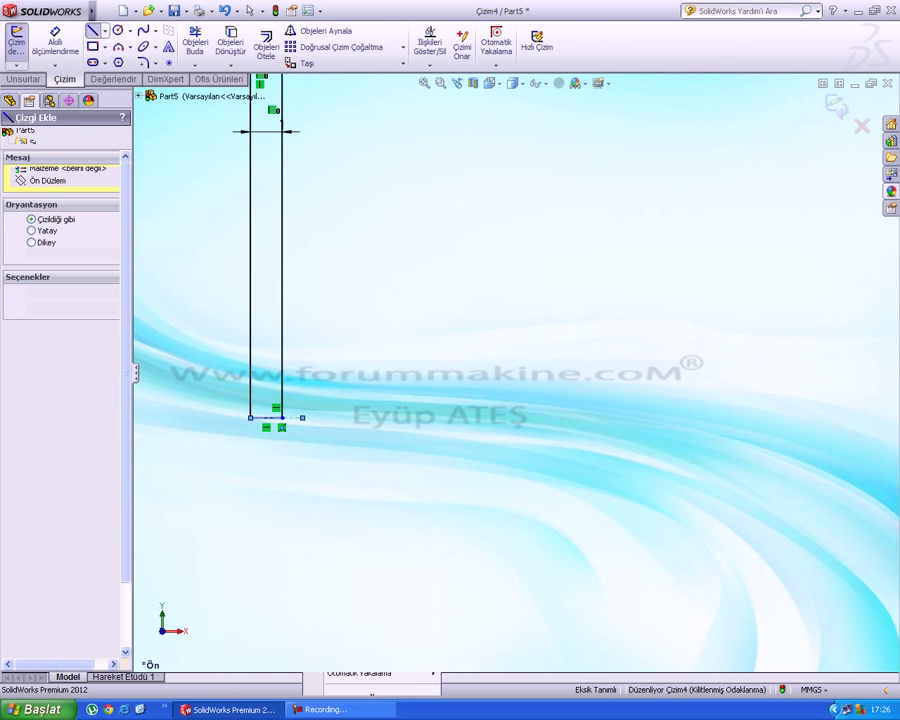
Revolve the closed profile 360 degrees around the centerline as a blind (Kör) revolved boss.
{"action": "left_click", "coordinate": [23, 79]}
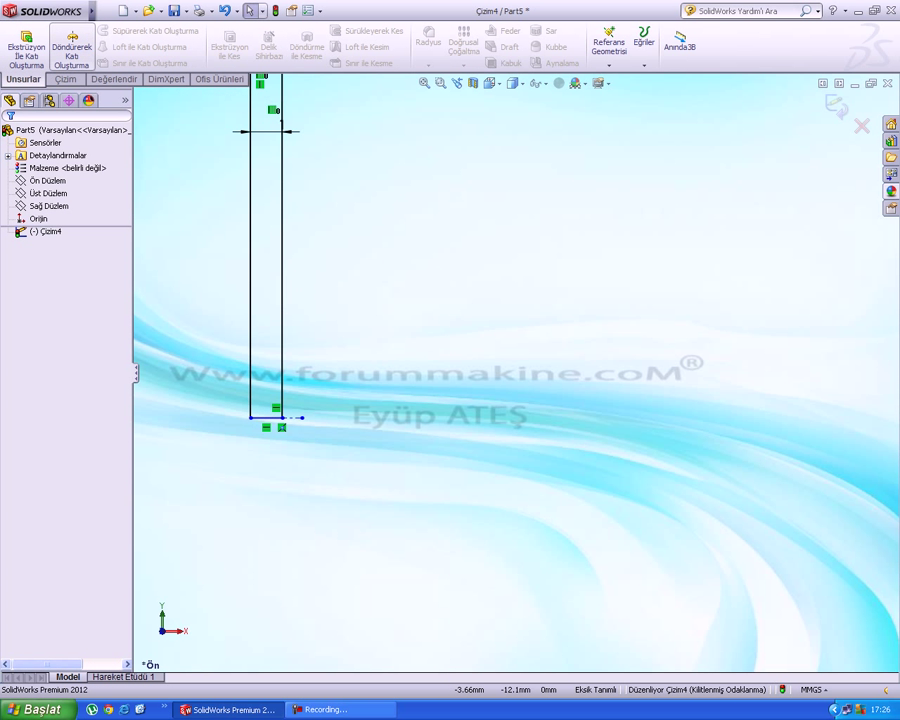
{"action": "left_click", "coordinate": [72, 48]}
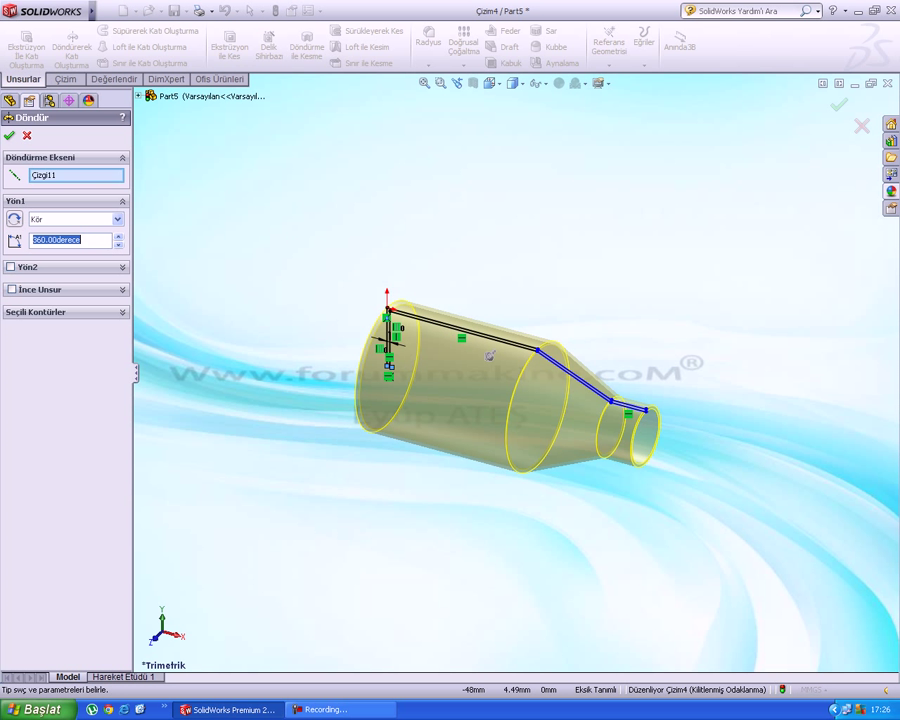
{"action": "left_click", "coordinate": [9, 135]}
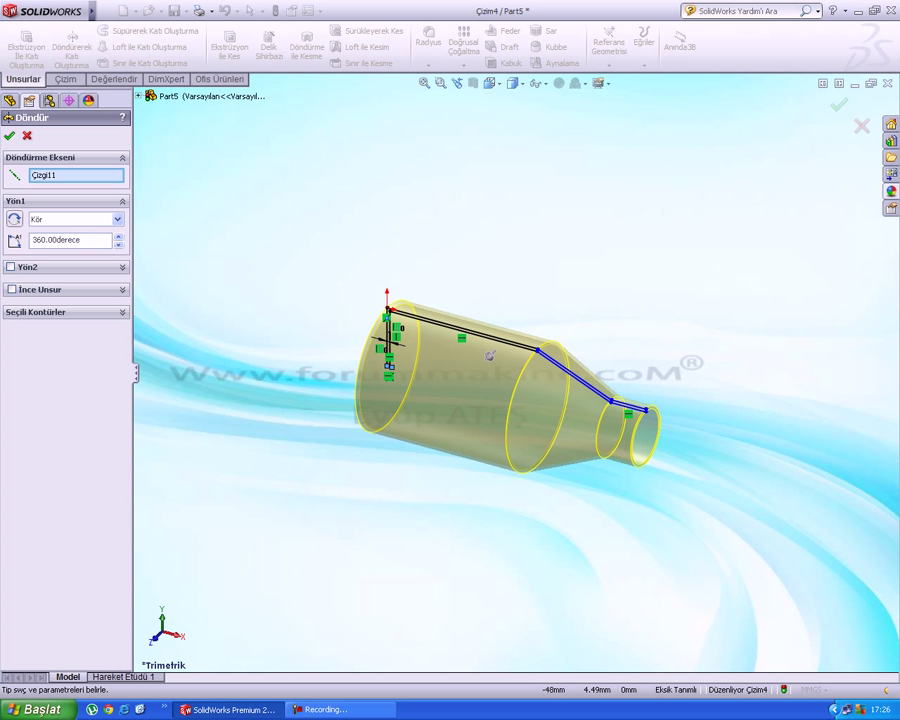
Examine the revolved bottle from several angles, including its open neck, wall thickness and interior.
{"action": "middle_click_drag", "start_coordinate": [510, 400], "coordinate": [415, 340]}
{"action": "middle_click_drag", "start_coordinate": [600, 305], "coordinate": [520, 365]}
{"action": "scroll", "coordinate": [525, 370], "scroll_direction": "down", "scroll_amount": 3}
{"action": "middle_click_drag", "start_coordinate": [510, 485], "coordinate": [503, 425]}
{"action": "scroll", "coordinate": [534, 476], "scroll_direction": "down", "scroll_amount": 5}
{"action": "scroll", "coordinate": [508, 440], "scroll_direction": "down", "scroll_amount": 2}
{"action": "scroll", "coordinate": [503, 425], "scroll_direction": "up", "scroll_amount": 6}
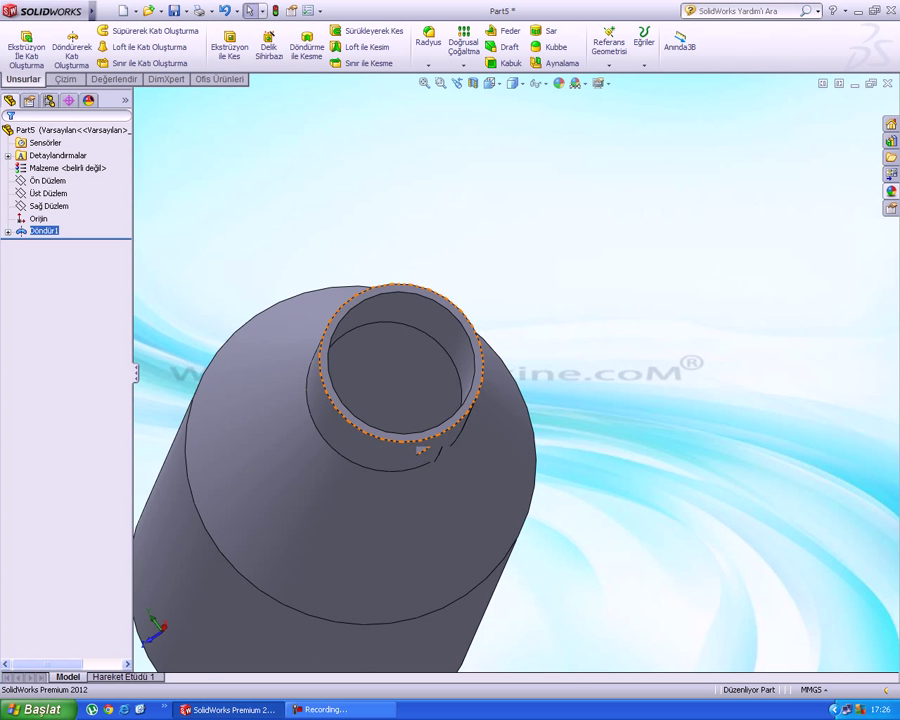
{"action": "middle_click_drag", "start_coordinate": [430, 452], "coordinate": [438, 318]}
{"action": "scroll", "coordinate": [436, 345], "scroll_direction": "up", "scroll_amount": 6}
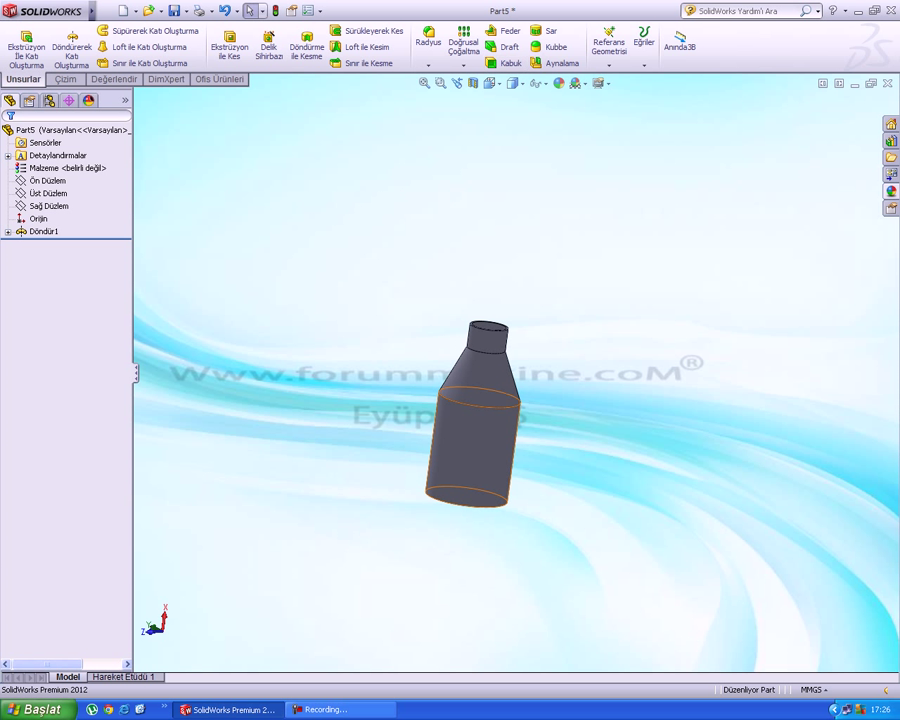
{"action": "scroll", "coordinate": [590, 376], "scroll_direction": "down", "scroll_amount": 2}
{"action": "middle_click_drag", "start_coordinate": [590, 376], "coordinate": [444, 315]}
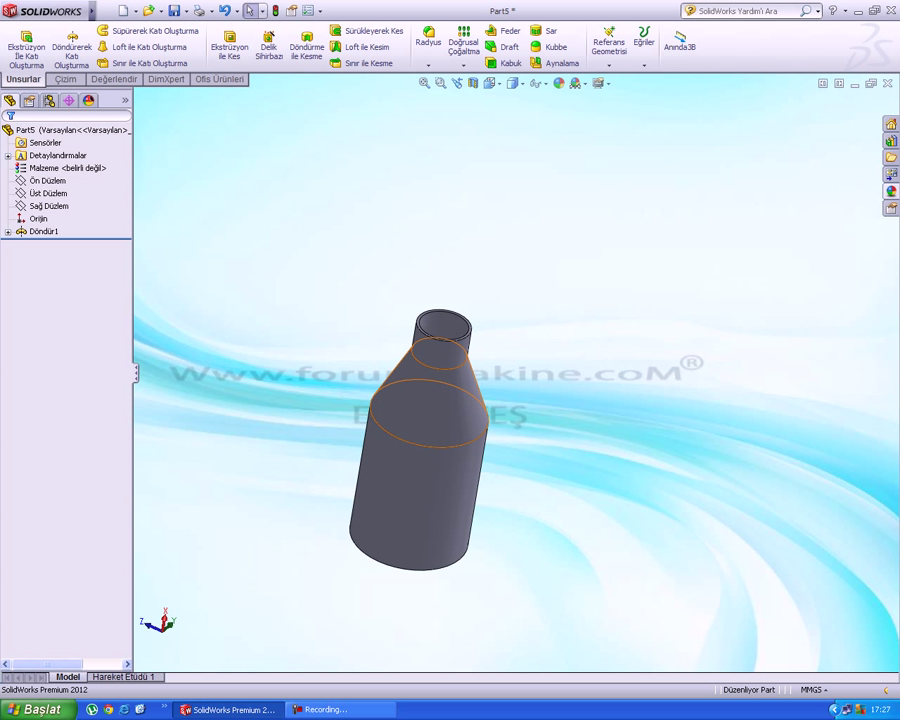